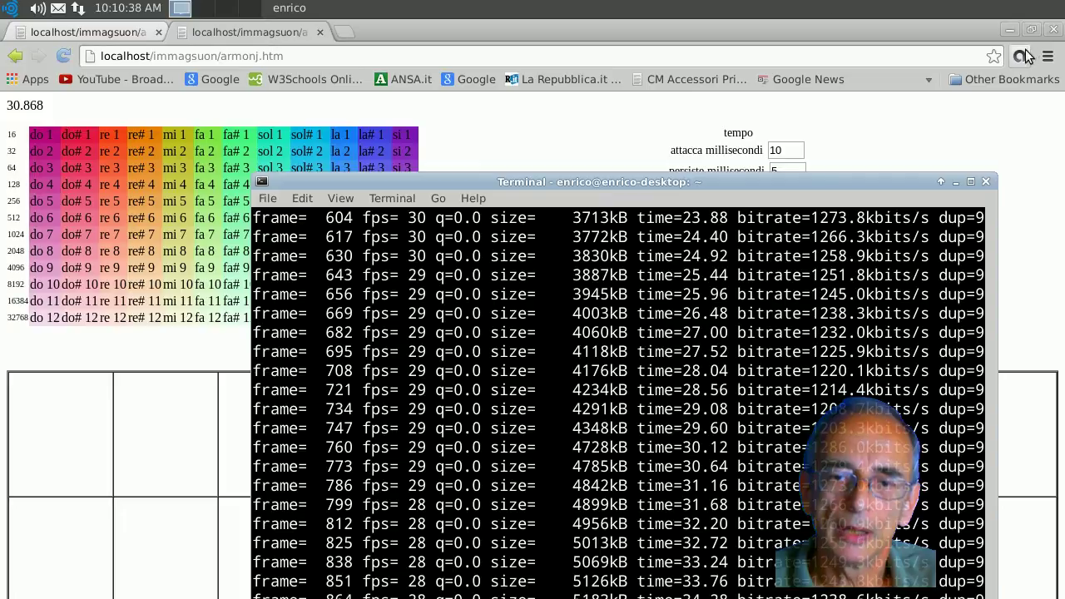
# - Bring the armonj.htm note table page in front of the terminal and display it full screen
pyautogui.click(613, 117)
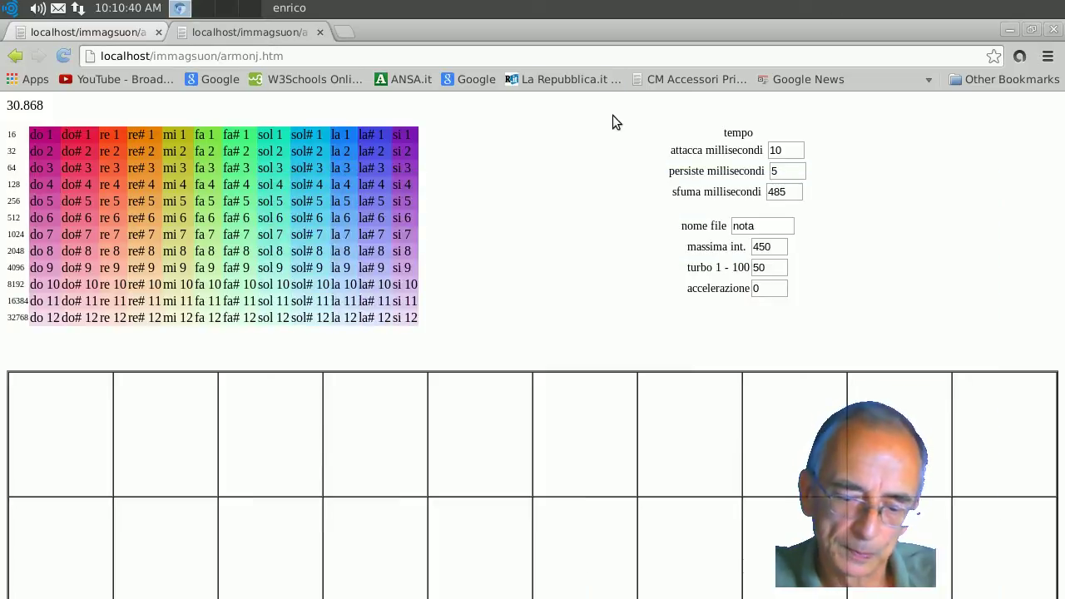
pyautogui.press('F11')
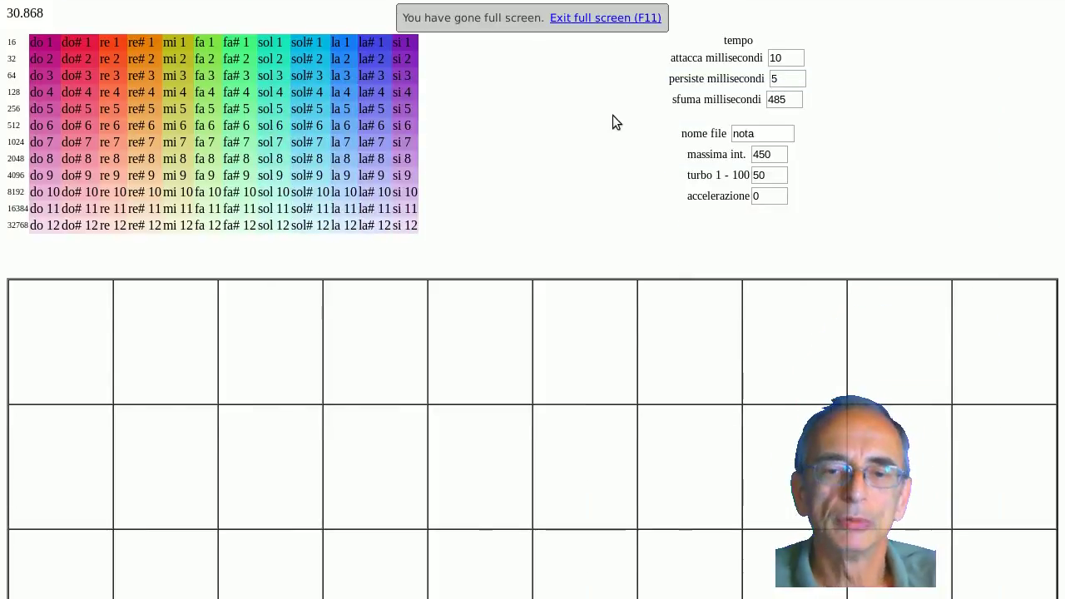
pyautogui.click(564, 134)
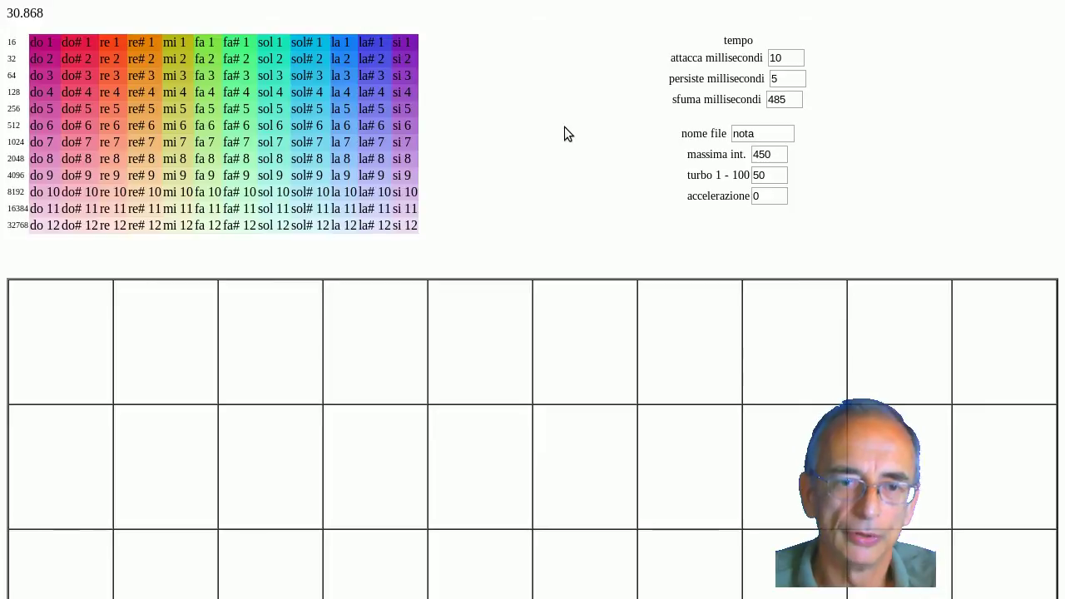
# - Examine the frequencies of the do notes in several octaves and of the neighbouring notes in the first rows
pyautogui.click(356, 73)
pyautogui.click(45, 42)
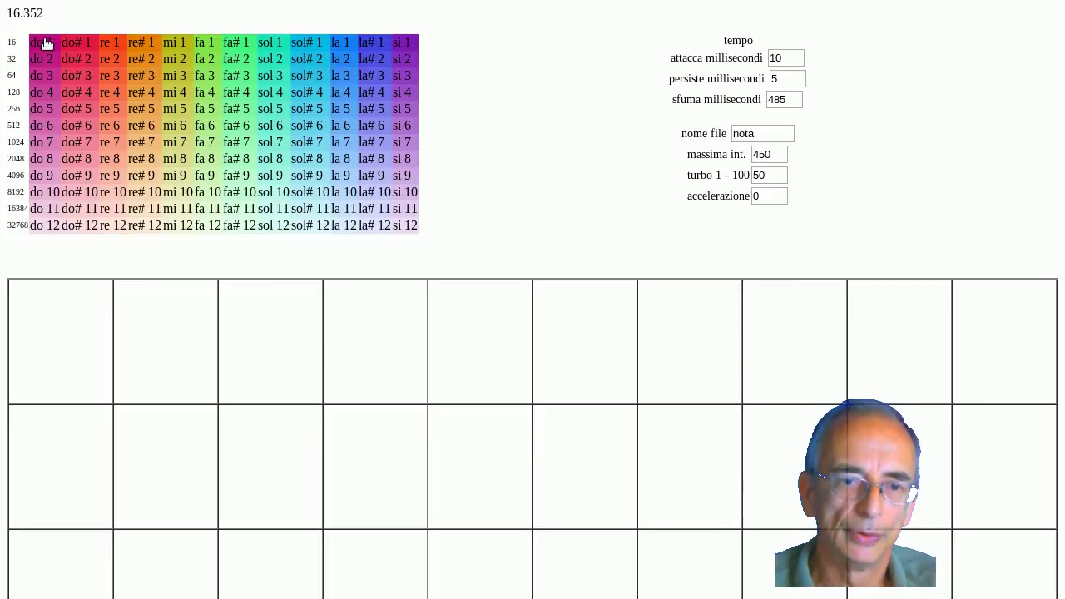
pyautogui.click(39, 93)
pyautogui.click(41, 140)
pyautogui.click(41, 58)
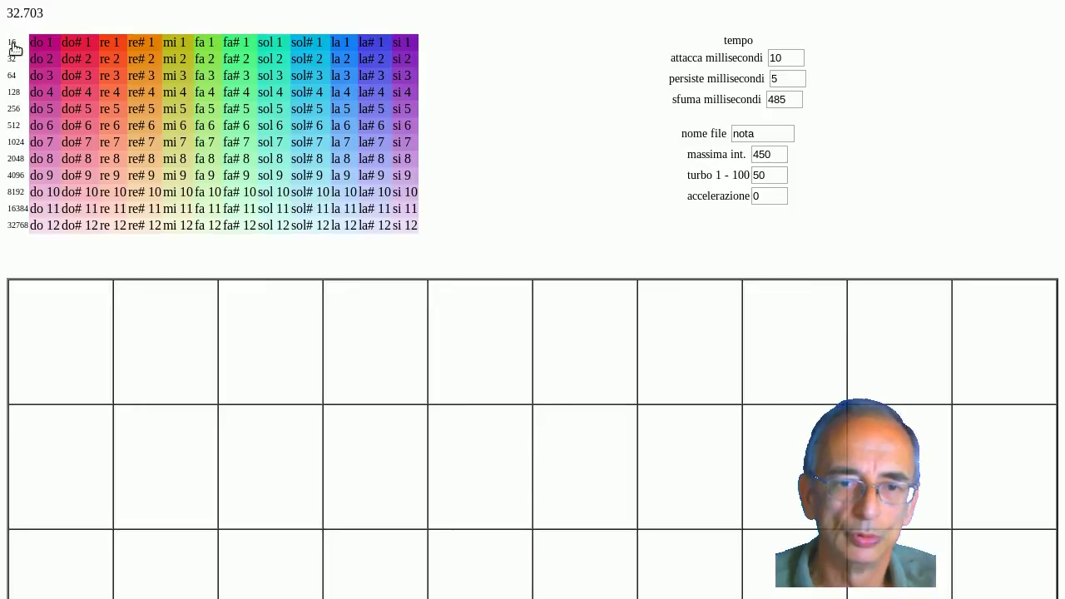
pyautogui.click(121, 39)
pyautogui.click(140, 41)
pyautogui.click(63, 56)
pyautogui.click(35, 45)
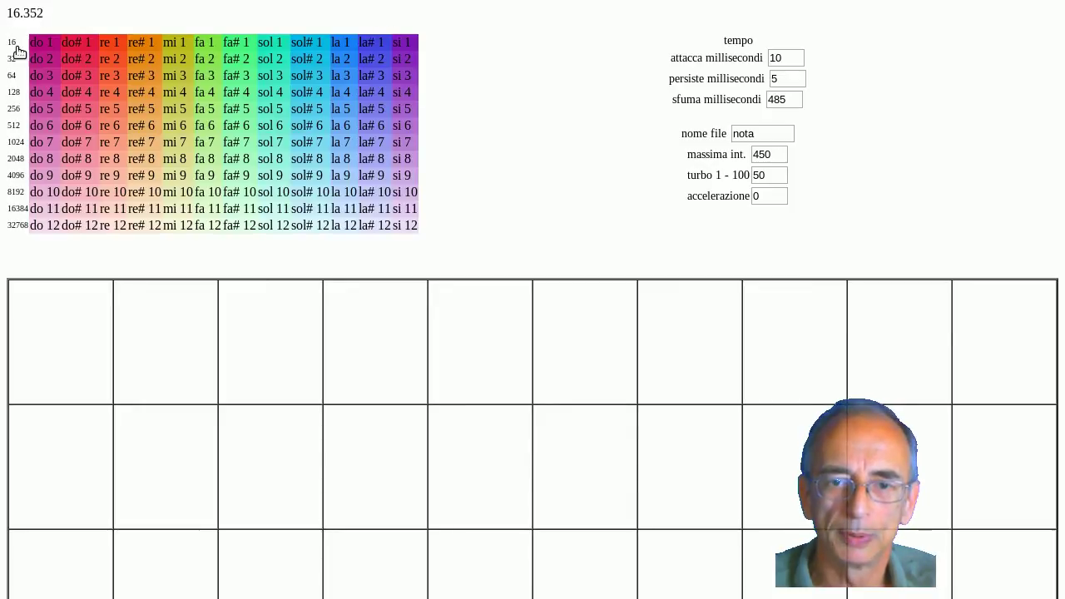
# - Examine the frequencies along the first octave up to si 1 and compare them with do 2, where the second octave starts
pyautogui.click(68, 48)
pyautogui.click(370, 42)
pyautogui.click(401, 42)
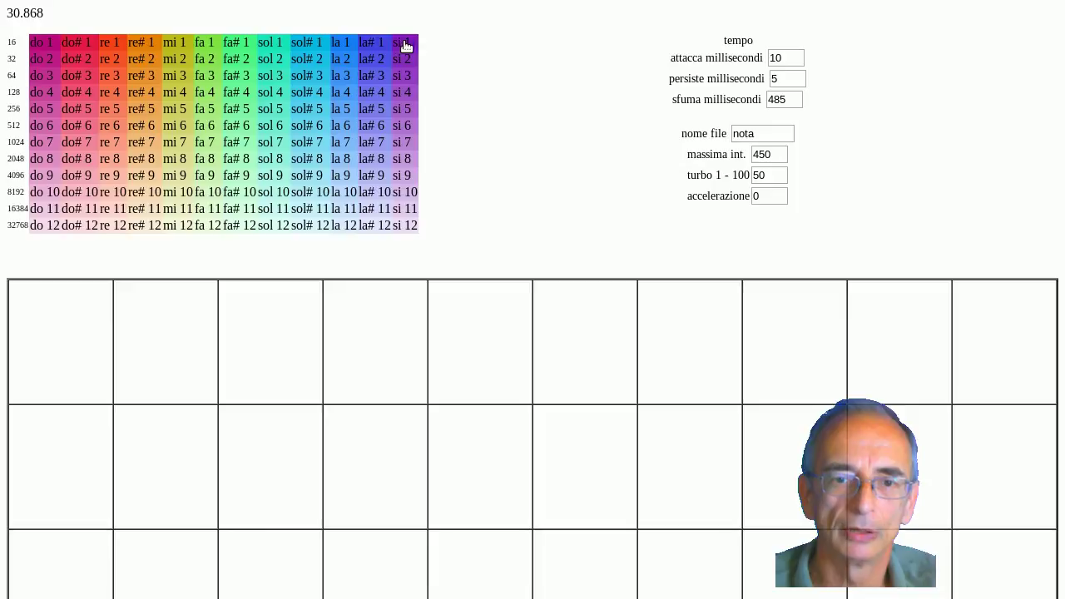
pyautogui.click(254, 65)
pyautogui.click(43, 53)
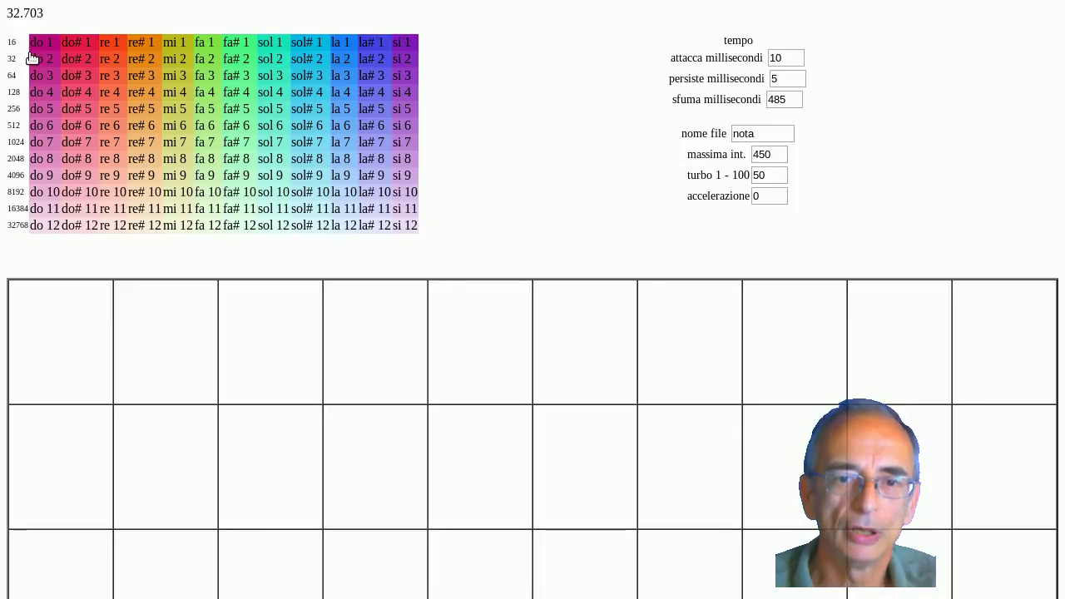
pyautogui.click(82, 48)
pyautogui.click(297, 42)
pyautogui.click(337, 45)
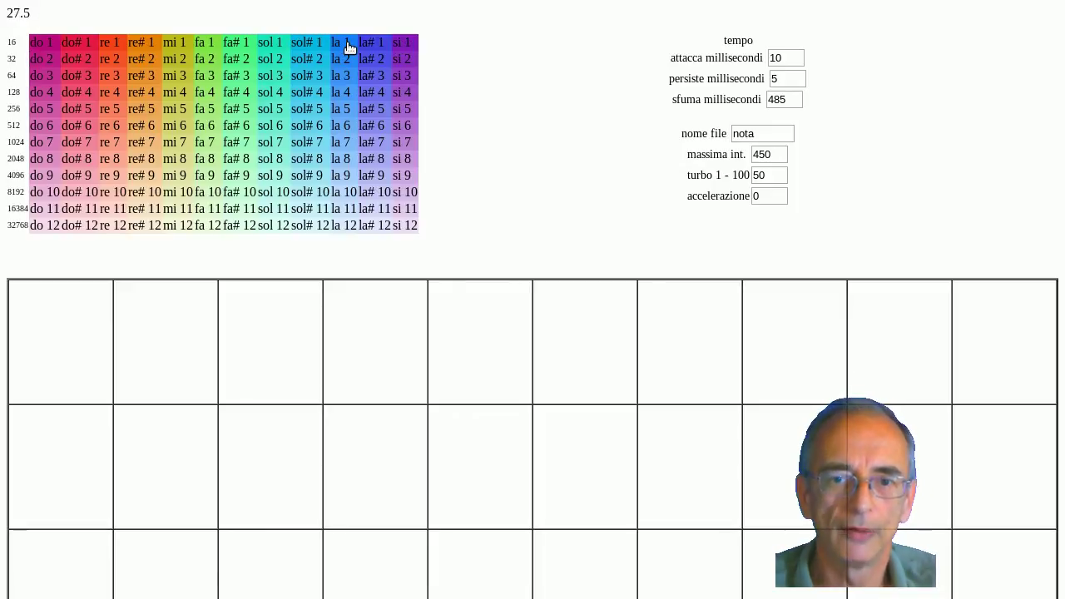
pyautogui.click(297, 59)
pyautogui.click(71, 46)
pyautogui.click(36, 57)
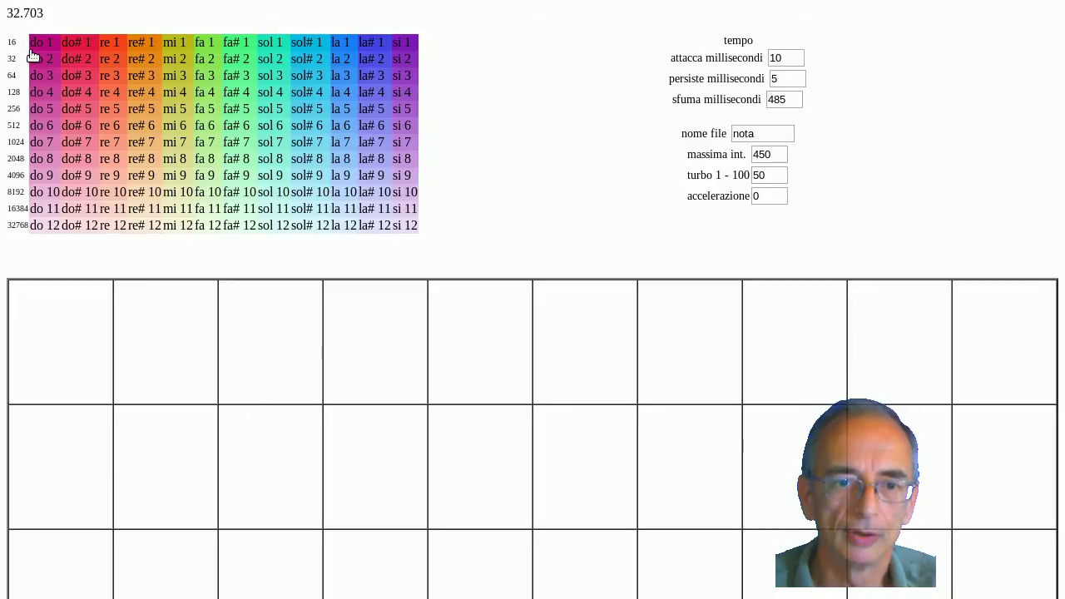
# - Compare the frequencies down the do column, from do 1 through the higher octaves to do 5
pyautogui.click(34, 45)
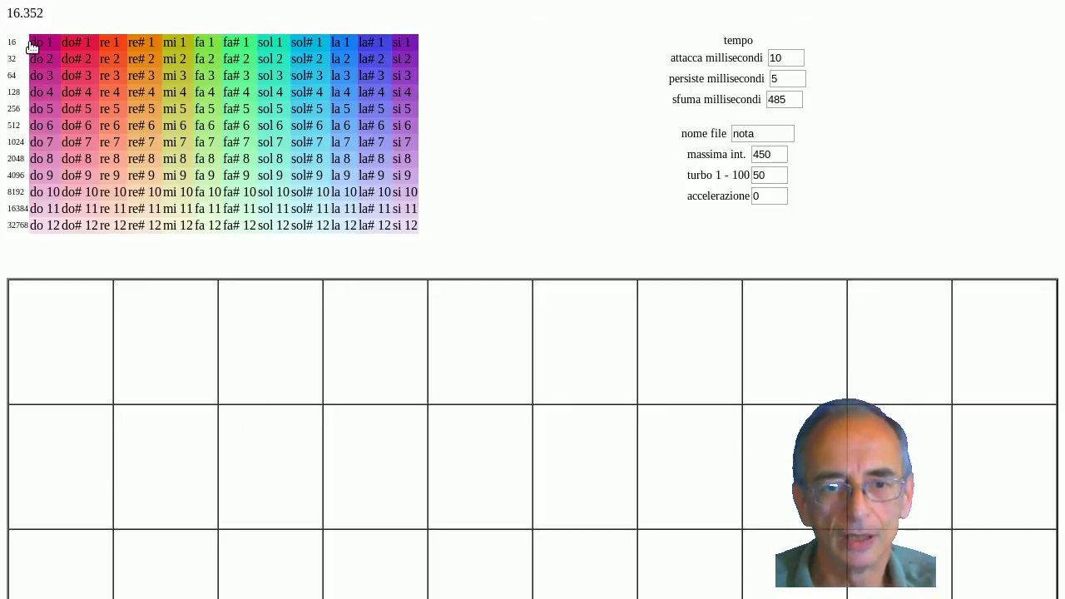
pyautogui.click(42, 126)
pyautogui.click(53, 74)
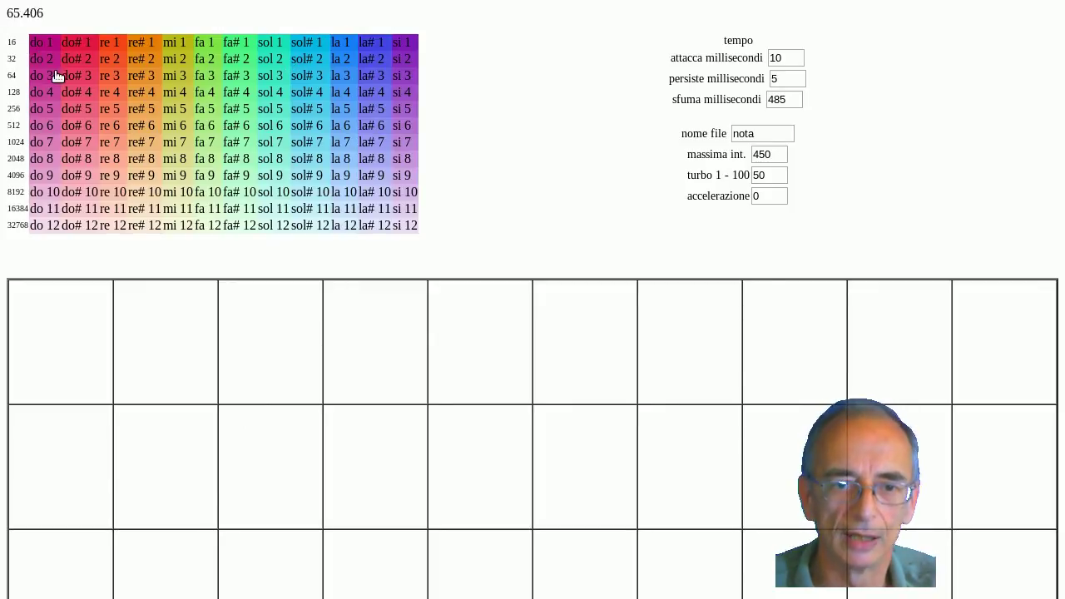
pyautogui.click(43, 45)
pyautogui.click(36, 56)
pyautogui.click(33, 47)
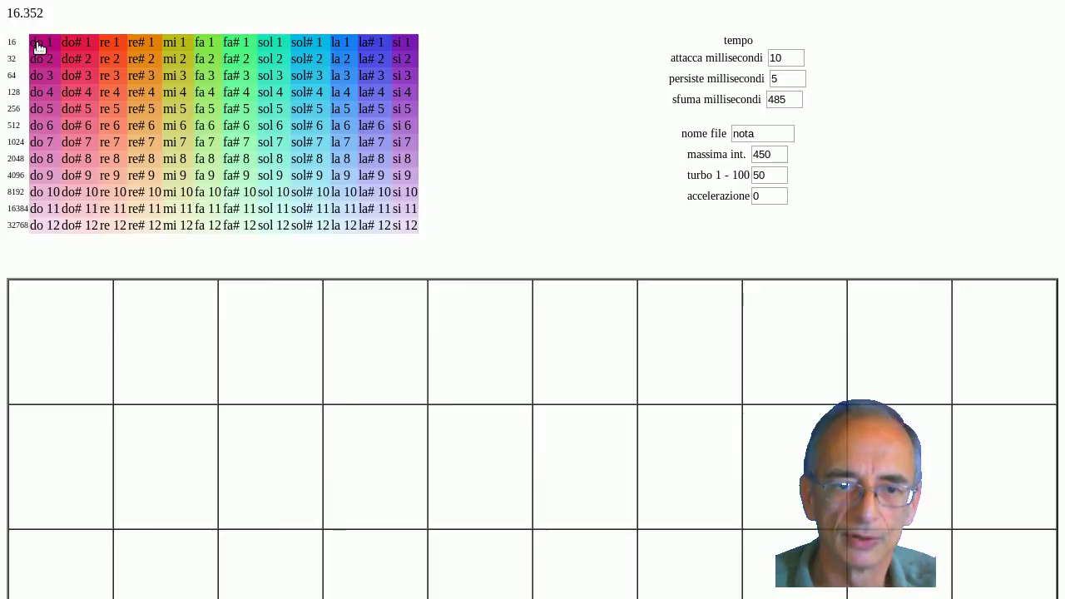
pyautogui.click(42, 73)
pyautogui.click(38, 109)
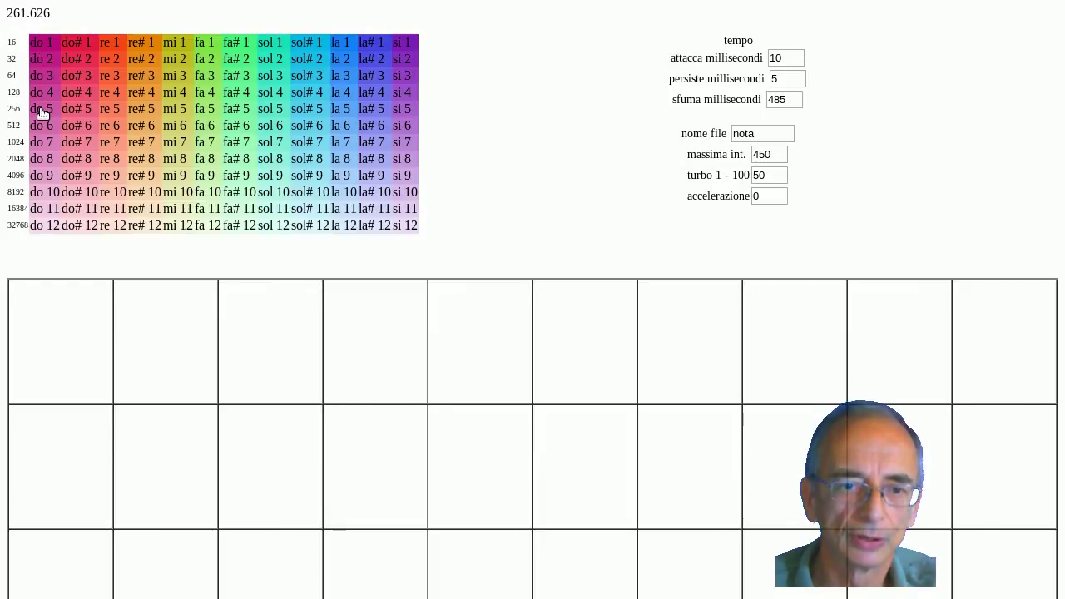
# - Play notes of the fifth octave in the table, going from do 5 up to si 5
pyautogui.click(42, 110)
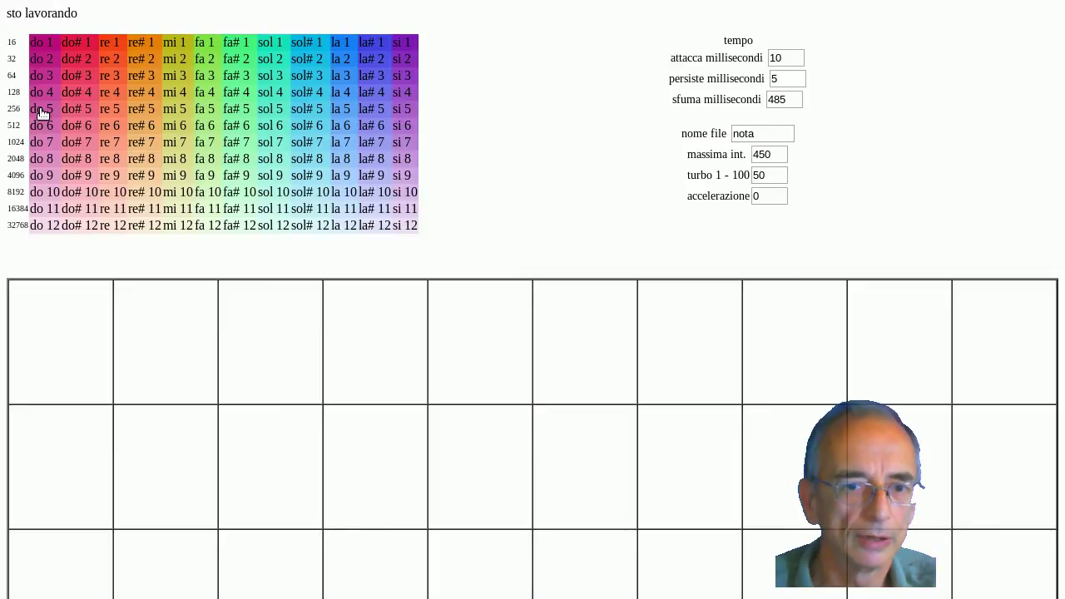
pyautogui.click(116, 112)
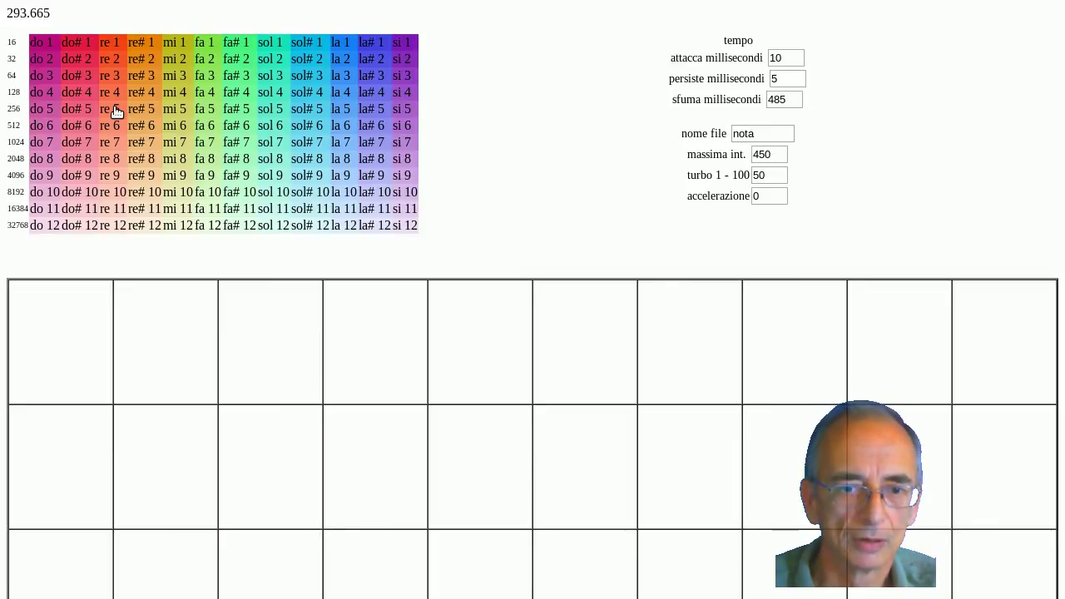
pyautogui.click(181, 110)
pyautogui.click(230, 116)
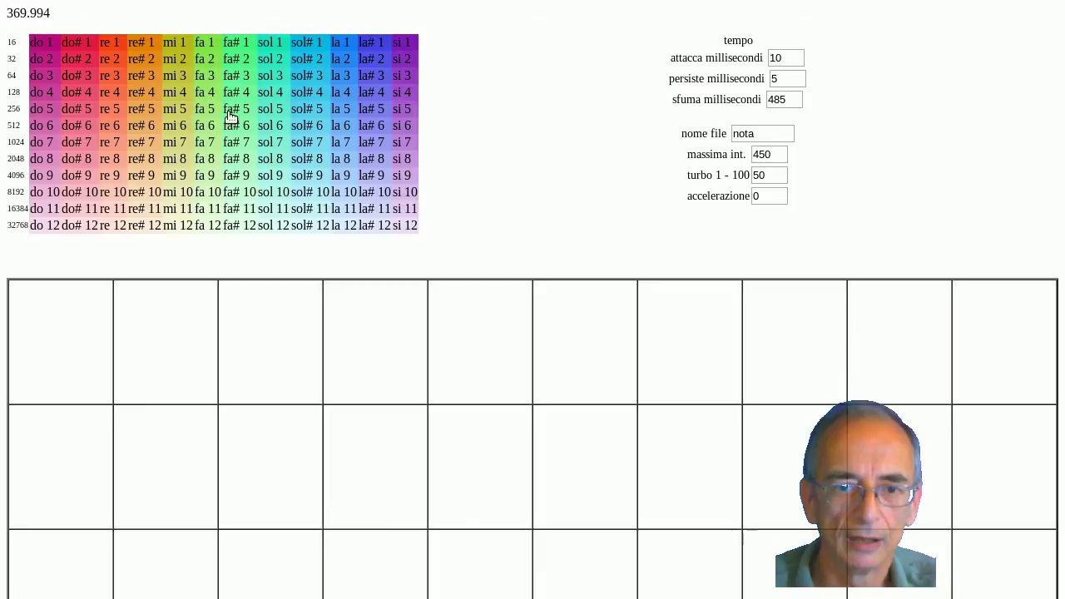
pyautogui.click(176, 121)
pyautogui.click(215, 109)
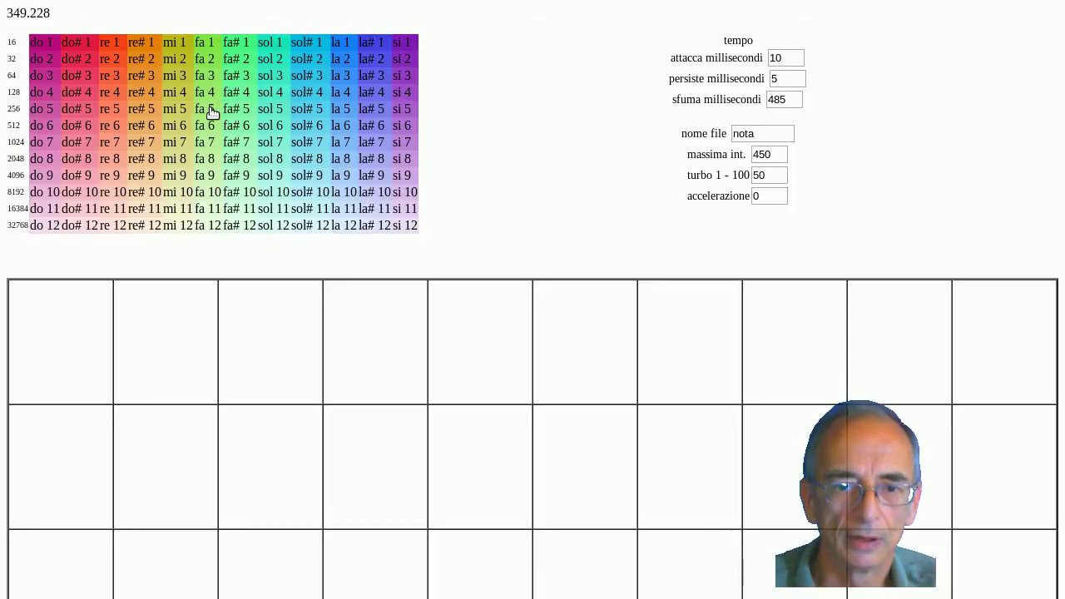
pyautogui.click(277, 115)
pyautogui.click(305, 112)
pyautogui.click(336, 111)
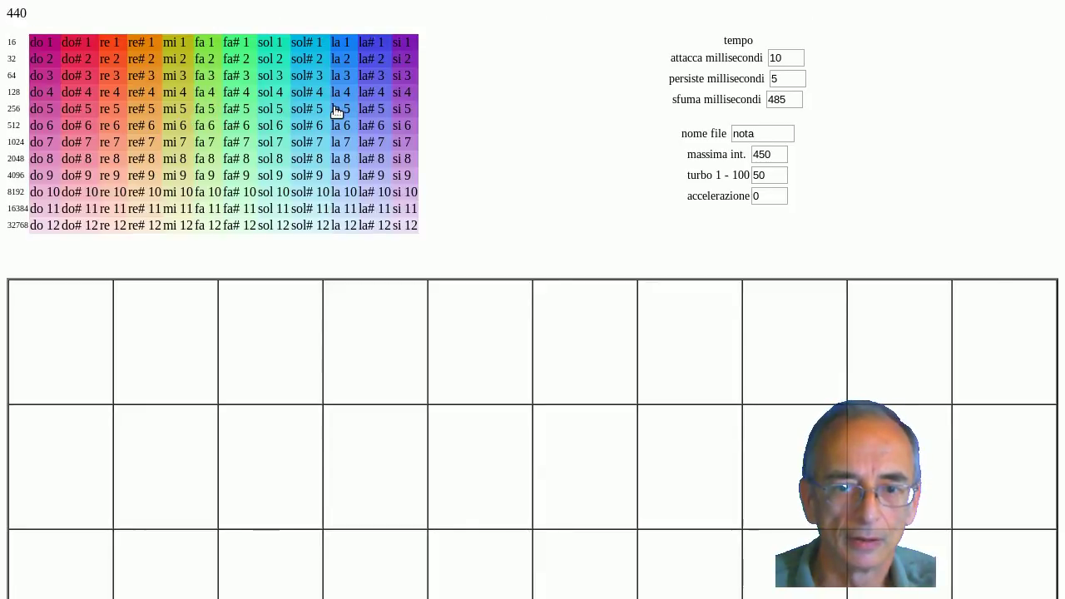
pyautogui.click(374, 114)
pyautogui.click(399, 112)
pyautogui.click(400, 113)
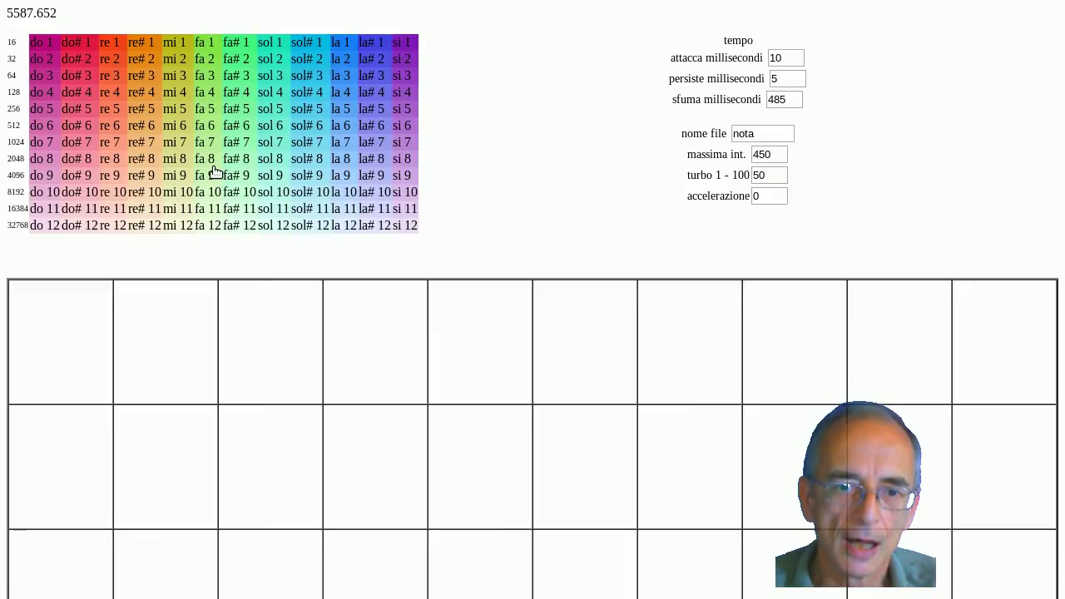
# - Play re and la in neighbouring octaves, such as re 5 with re 6, to compare the same note an octave apart
pyautogui.click(114, 84)
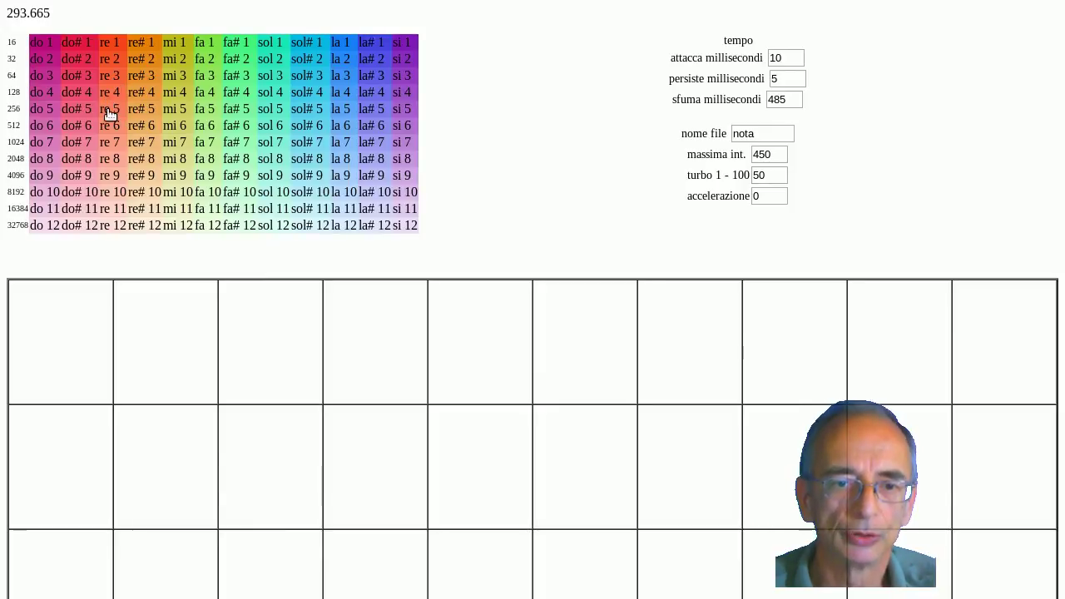
pyautogui.click(111, 113)
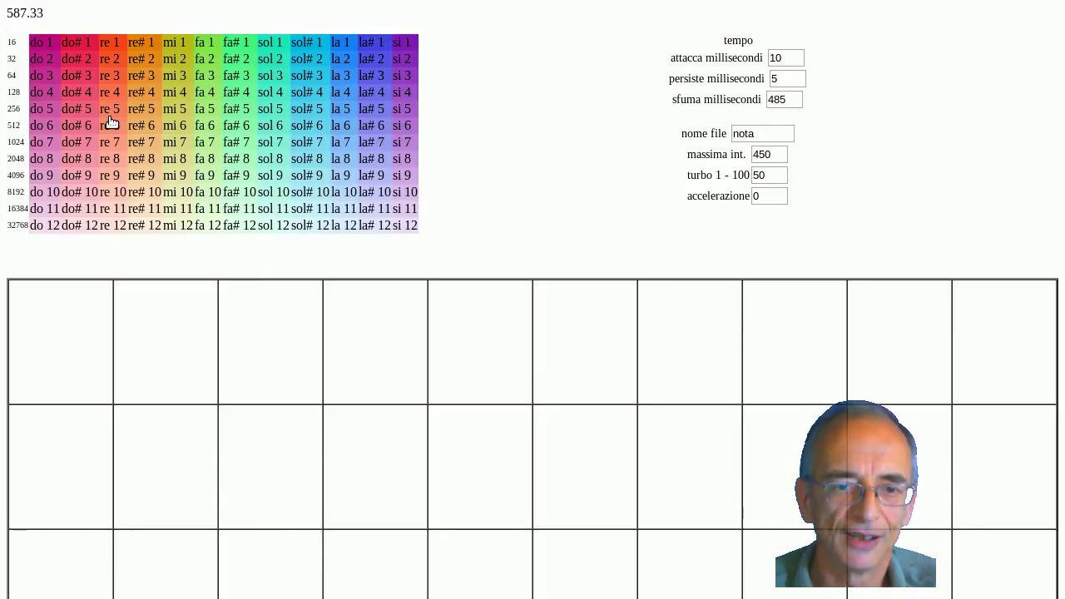
pyautogui.click(111, 129)
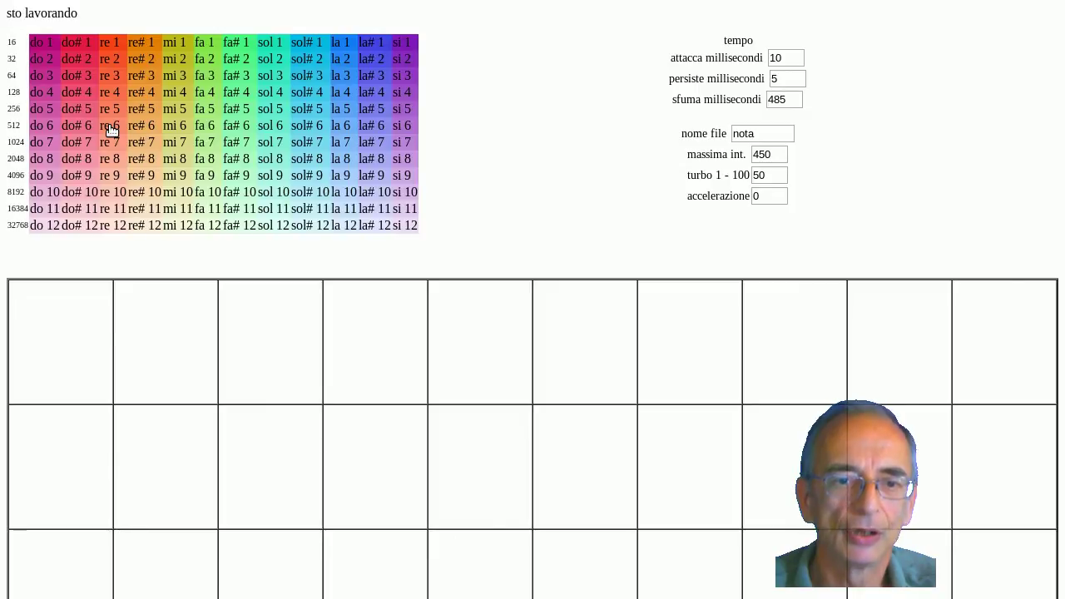
pyautogui.click(343, 98)
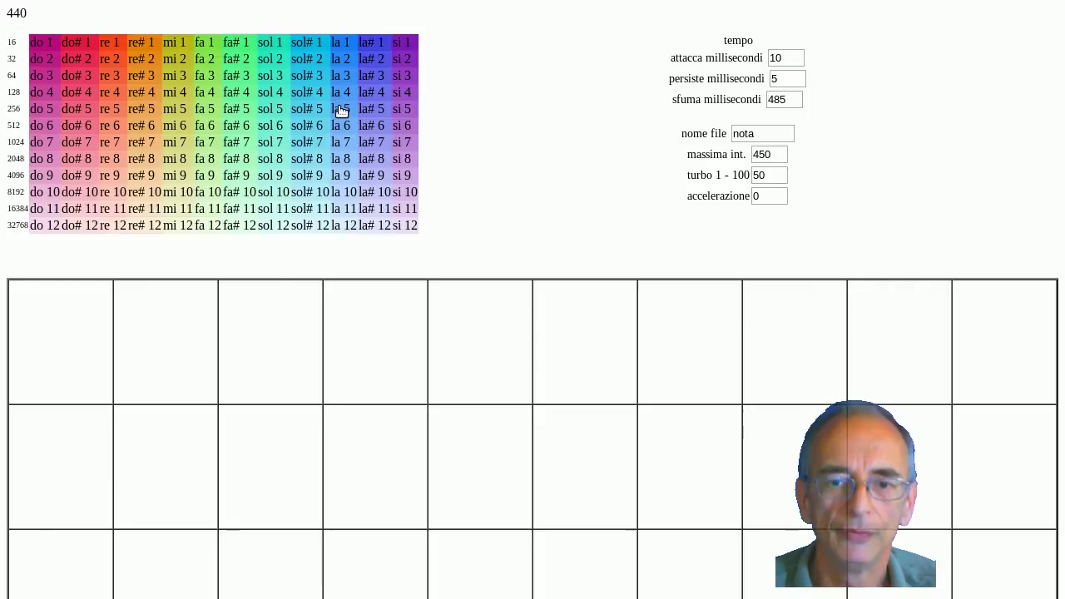
pyautogui.click(341, 129)
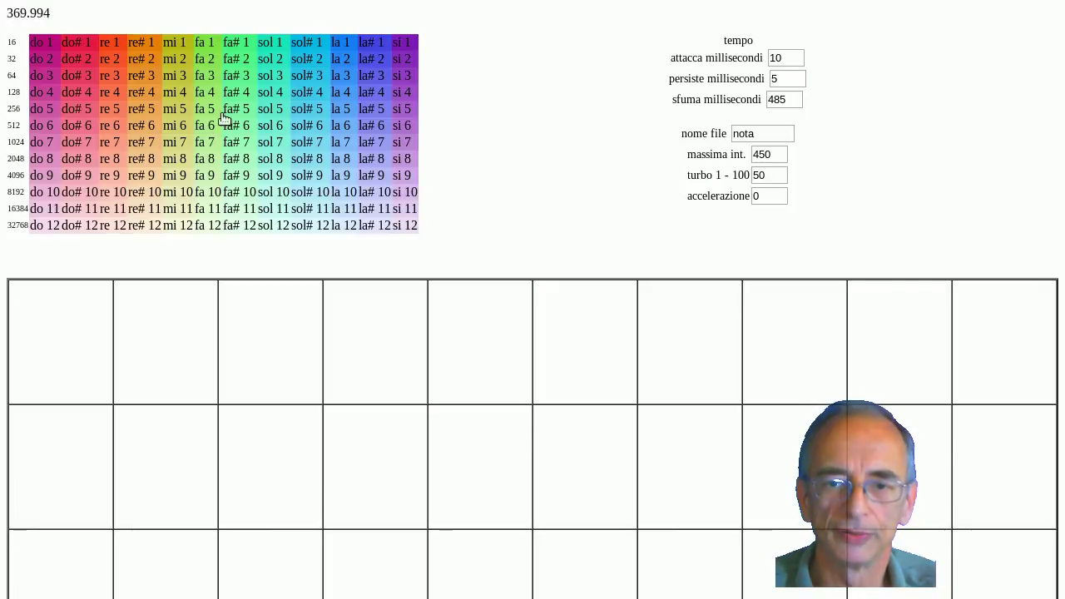
# - Leave full screen, switch to the armonlog.htm page with the colour wheel and show it full screen
pyautogui.press('F11')
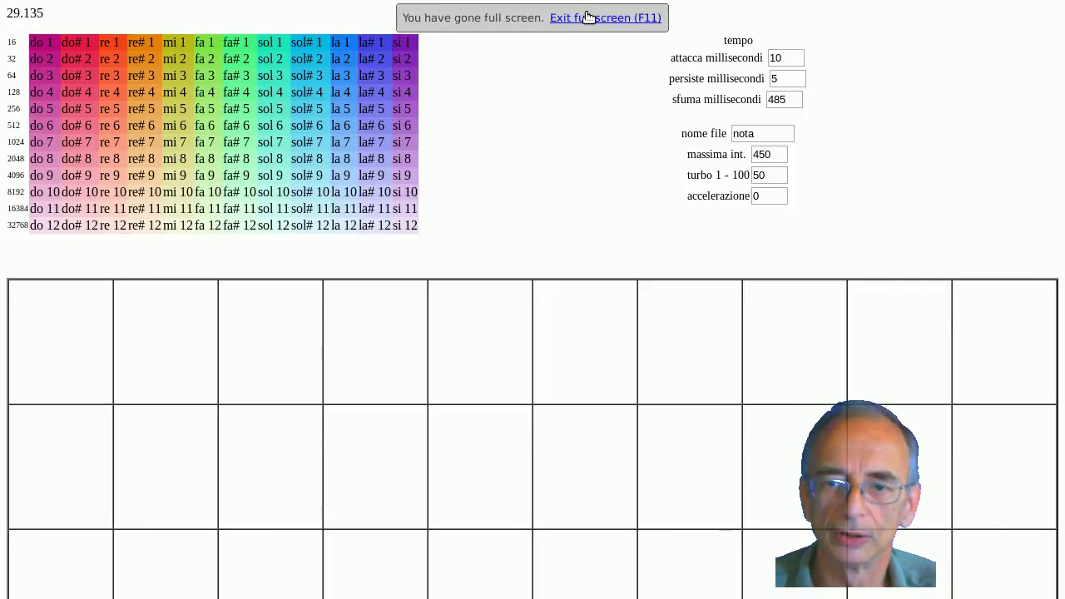
pyautogui.click(586, 15)
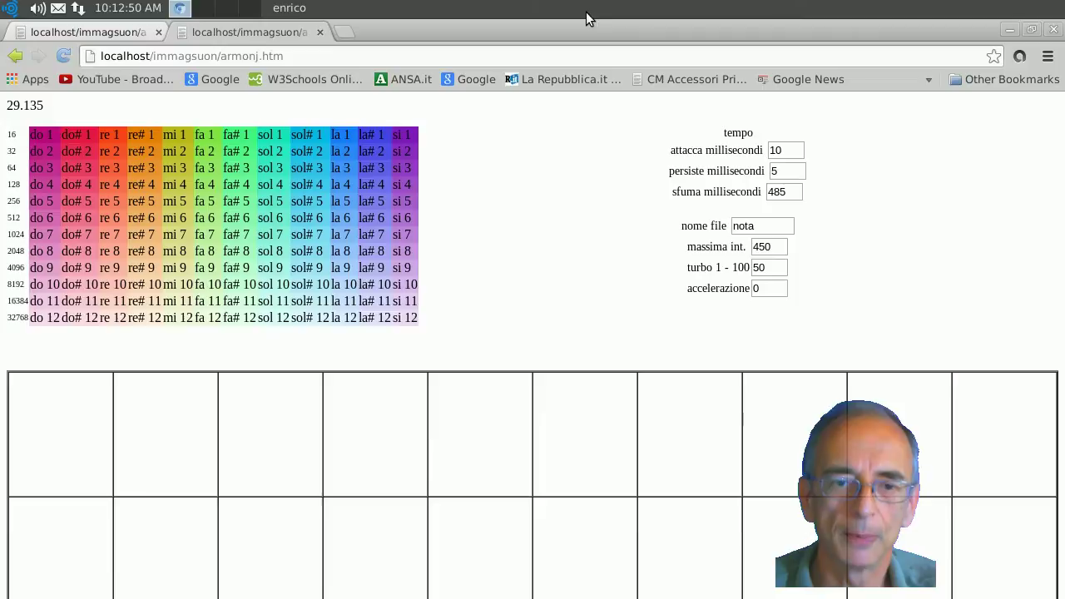
pyautogui.click(97, 32)
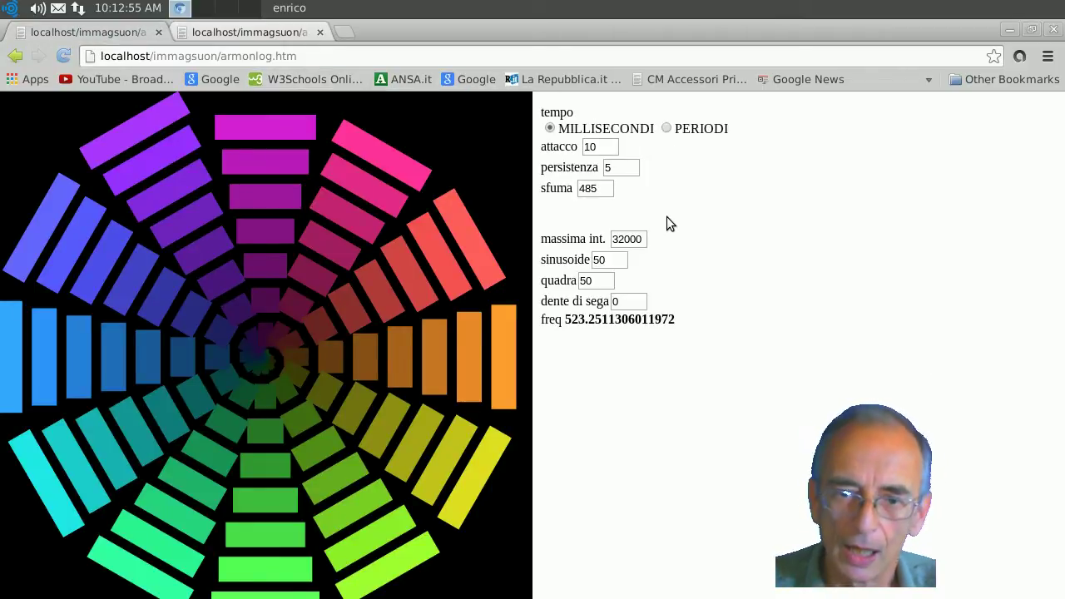
pyautogui.press('F11')
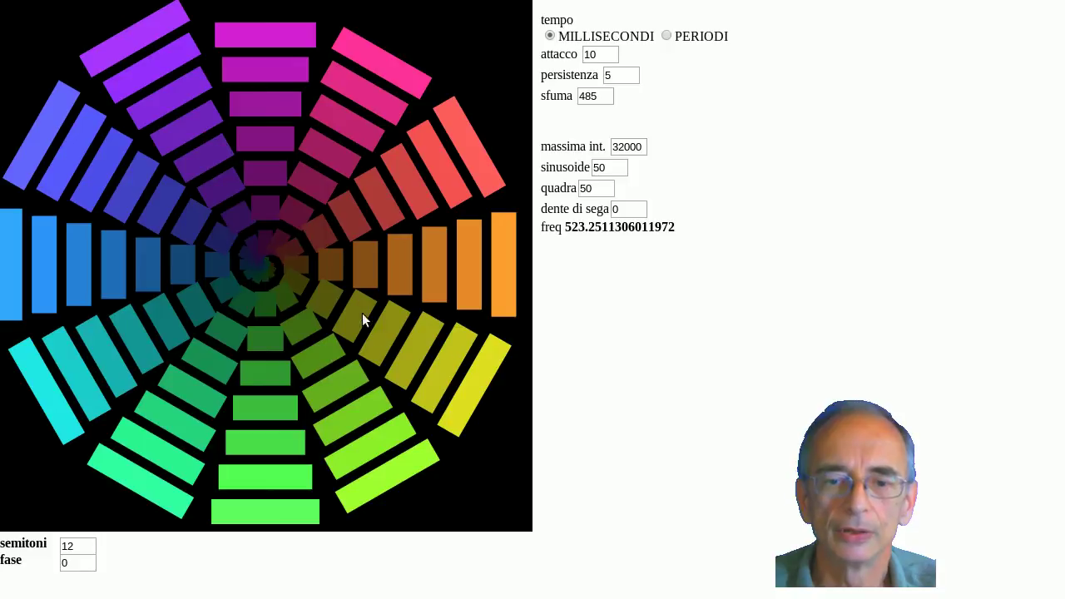
# - Play notes around the colour wheel: re, mi, fa#, si and a higher do
pyautogui.click(350, 211)
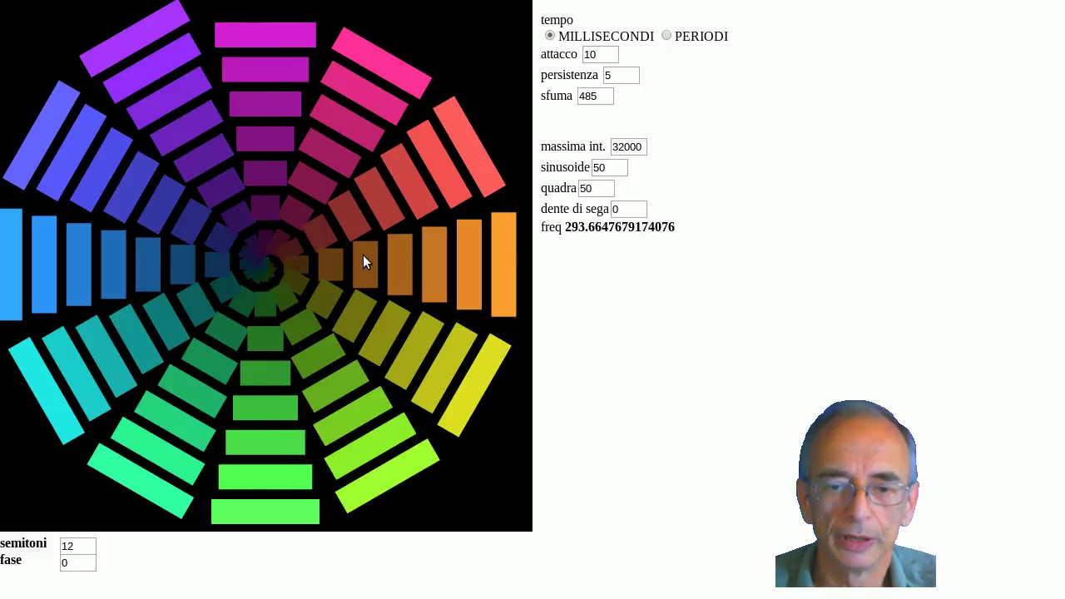
pyautogui.click(347, 319)
pyautogui.click(343, 322)
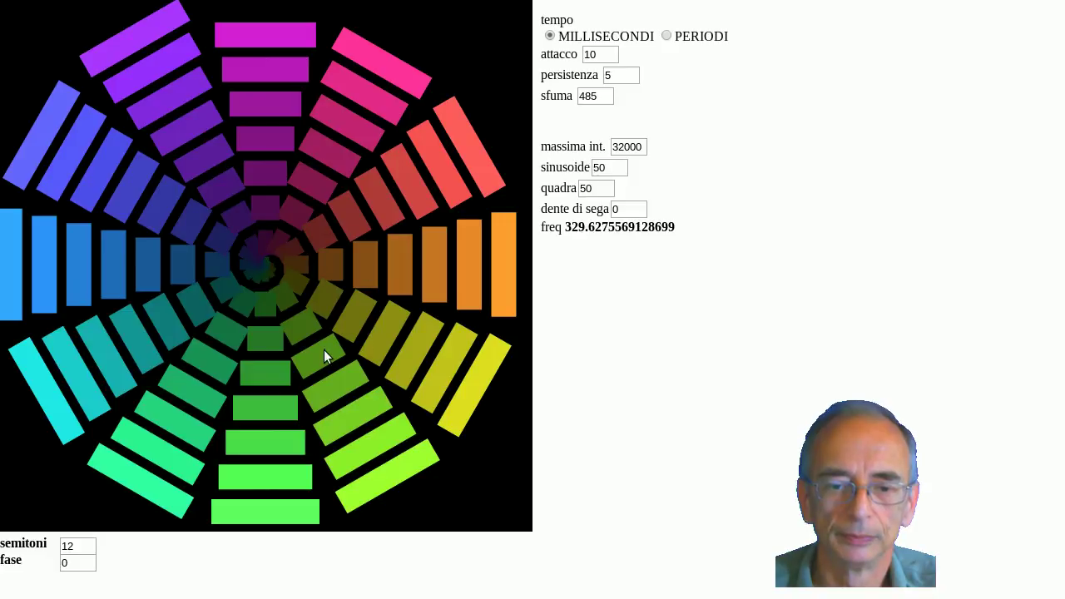
pyautogui.click(264, 372)
pyautogui.click(267, 373)
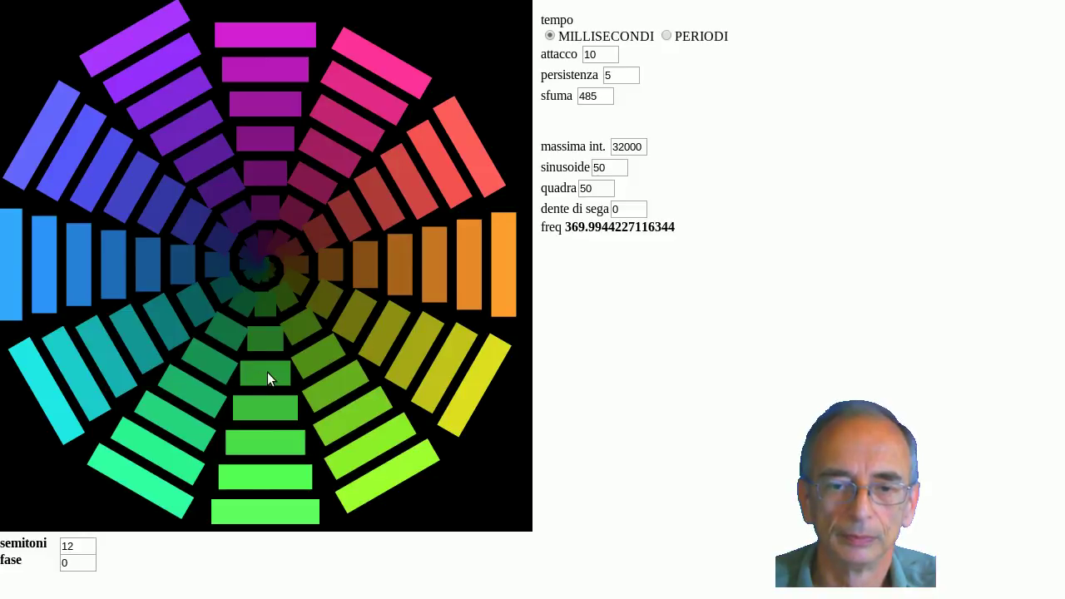
pyautogui.click(201, 164)
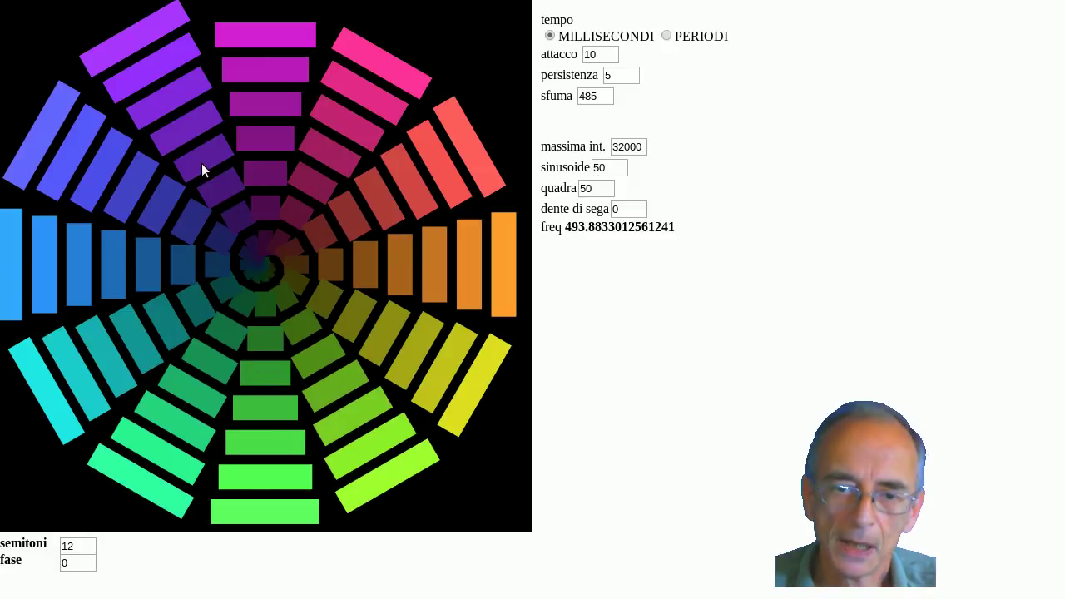
pyautogui.click(260, 109)
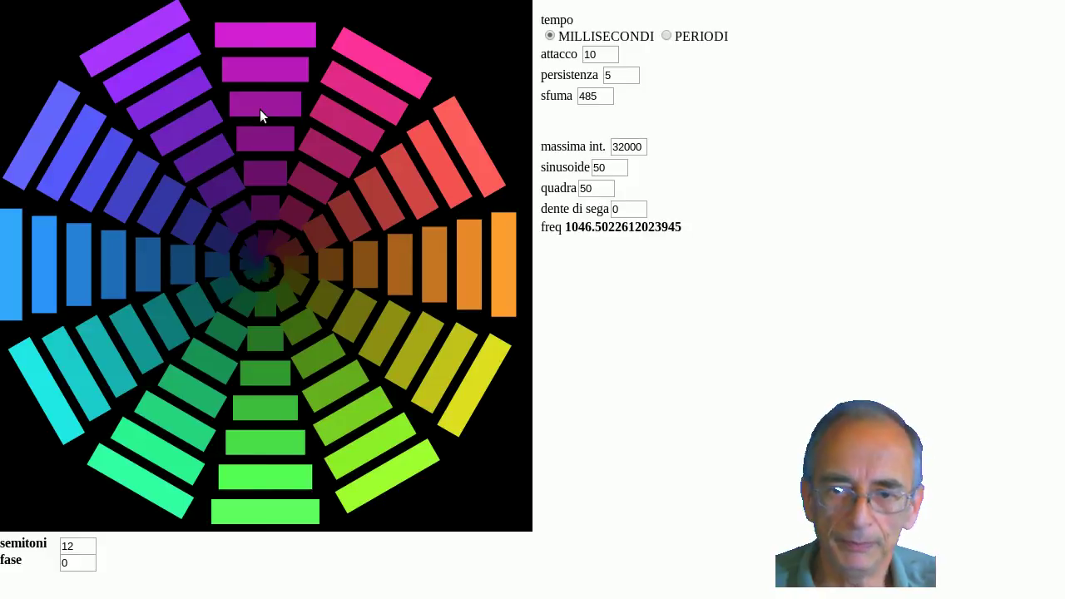
# - Set the attack time (attacco) to 1000 and the persistence (persistenza) to 50 milliseconds
pyautogui.click(599, 55)
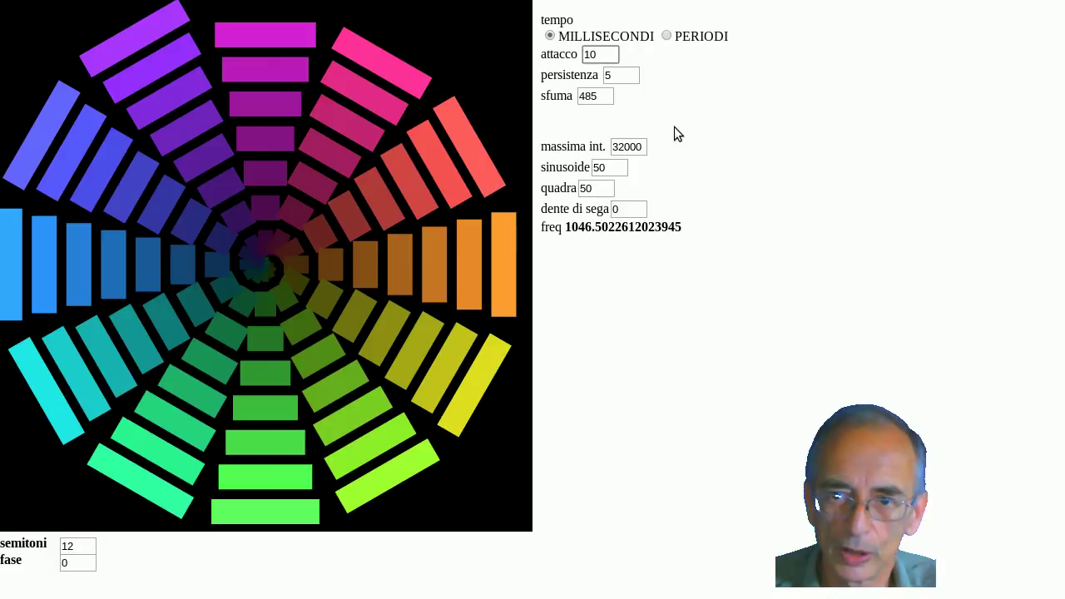
pyautogui.write('00')
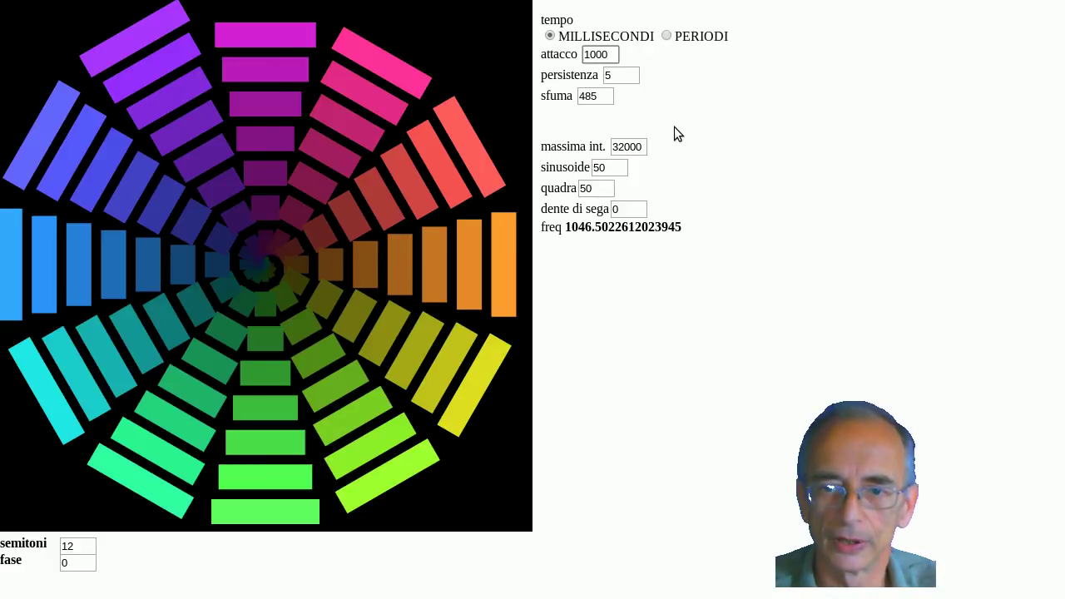
pyautogui.click(630, 76)
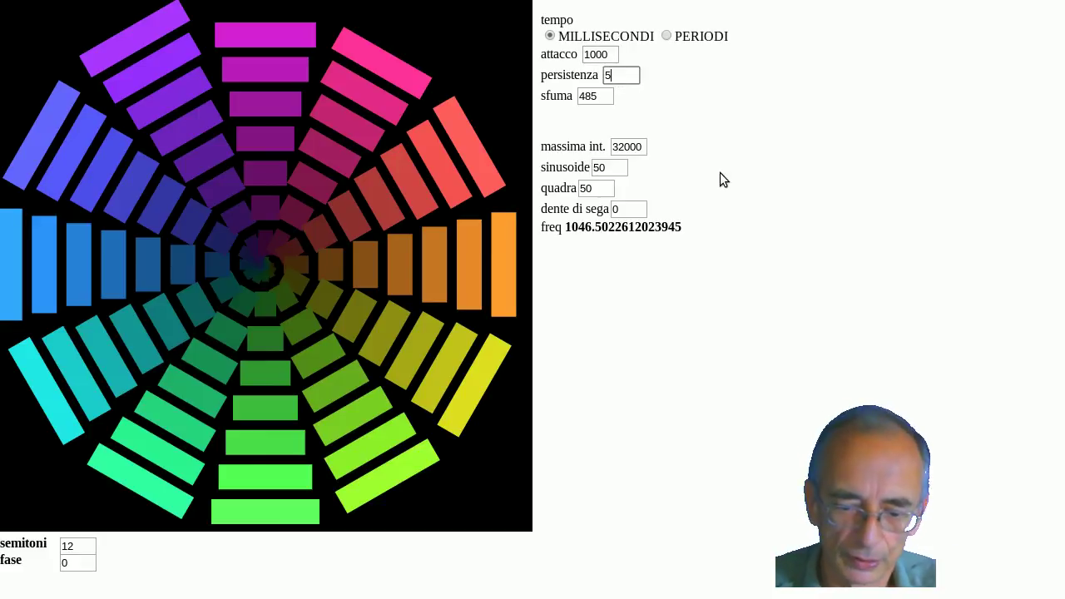
pyautogui.write('50')
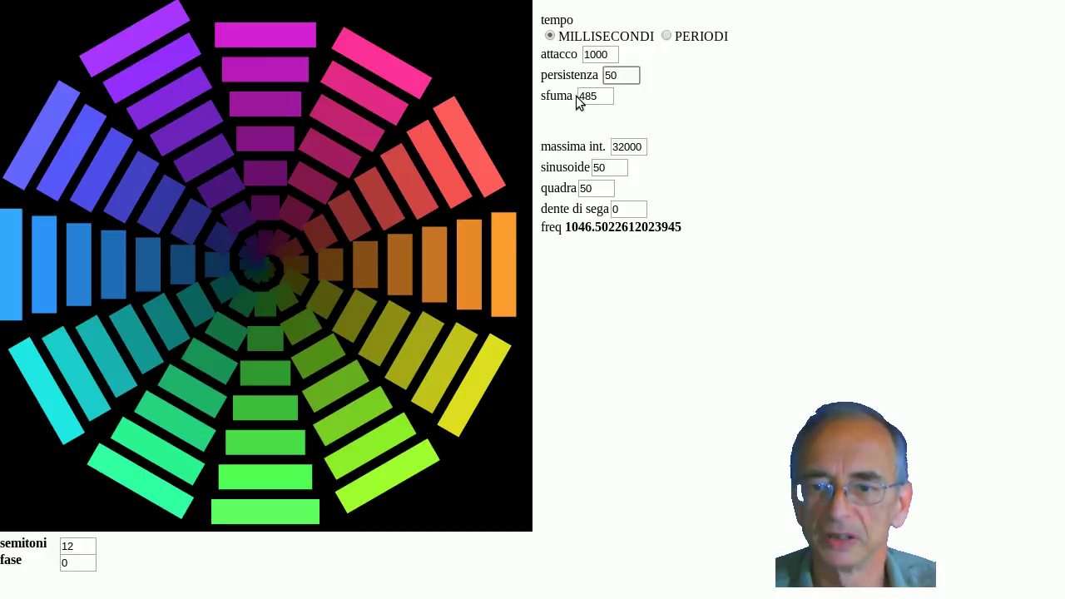
# - Set the square wave share (quadra) to 0 and the sawtooth share (dente di sega) to 10
pyautogui.click(586, 190)
pyautogui.doubleClick(585, 189)
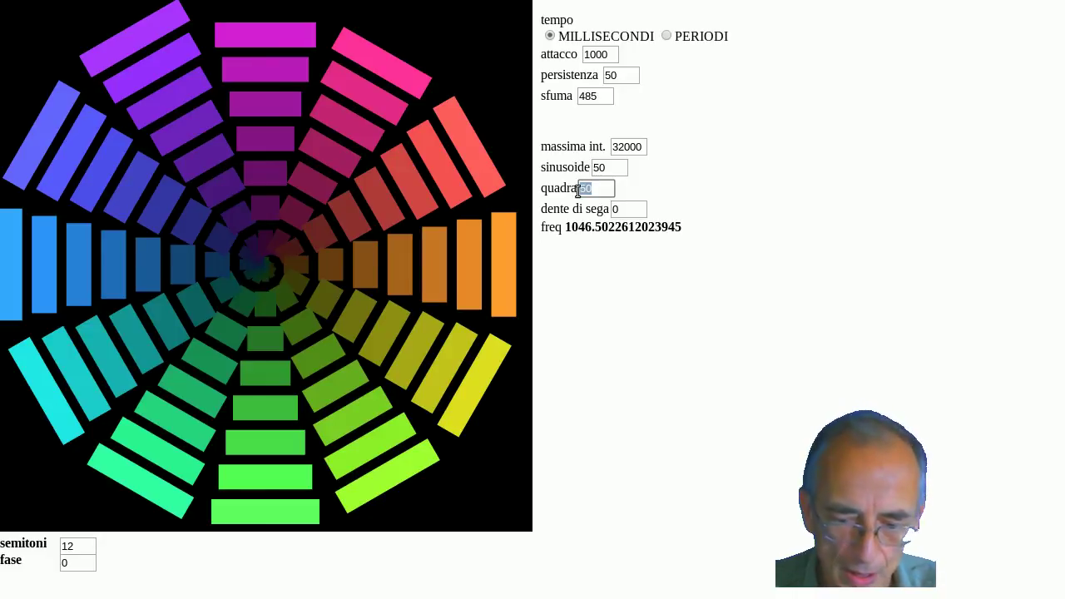
pyautogui.write('0')
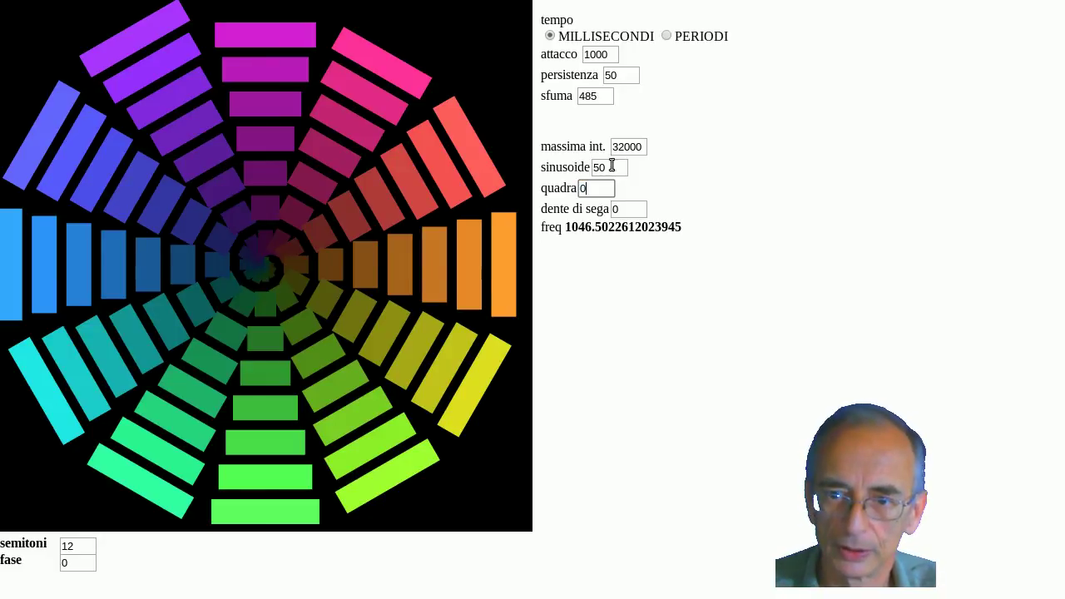
pyautogui.click(614, 209)
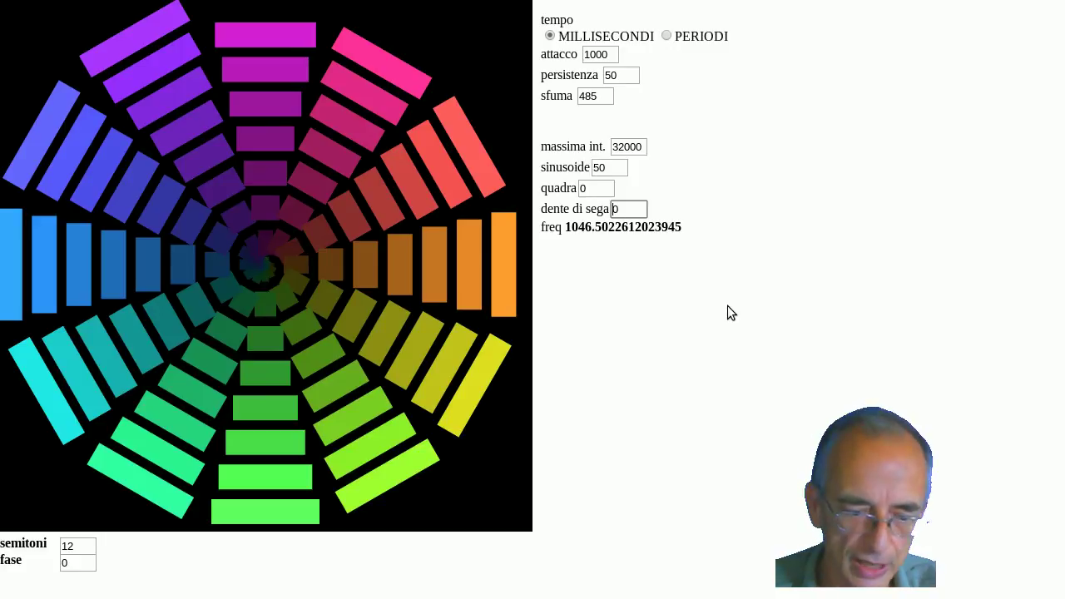
pyautogui.write('1')
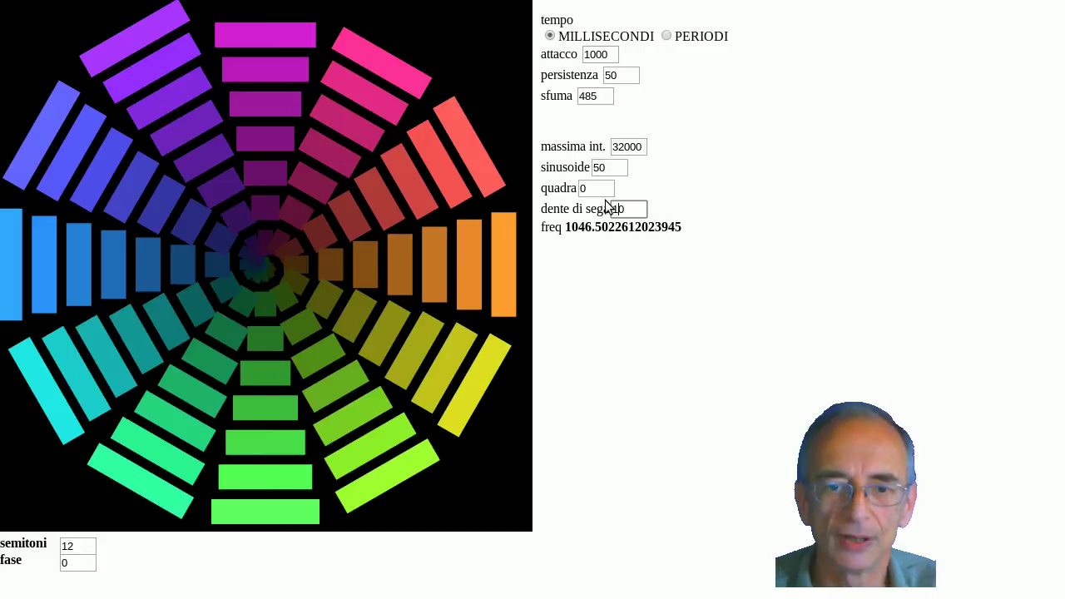
# - Play notes around the twelve-semitone wheel with the changed sound settings, from purple and blue through teal and green to orange
pyautogui.click(268, 143)
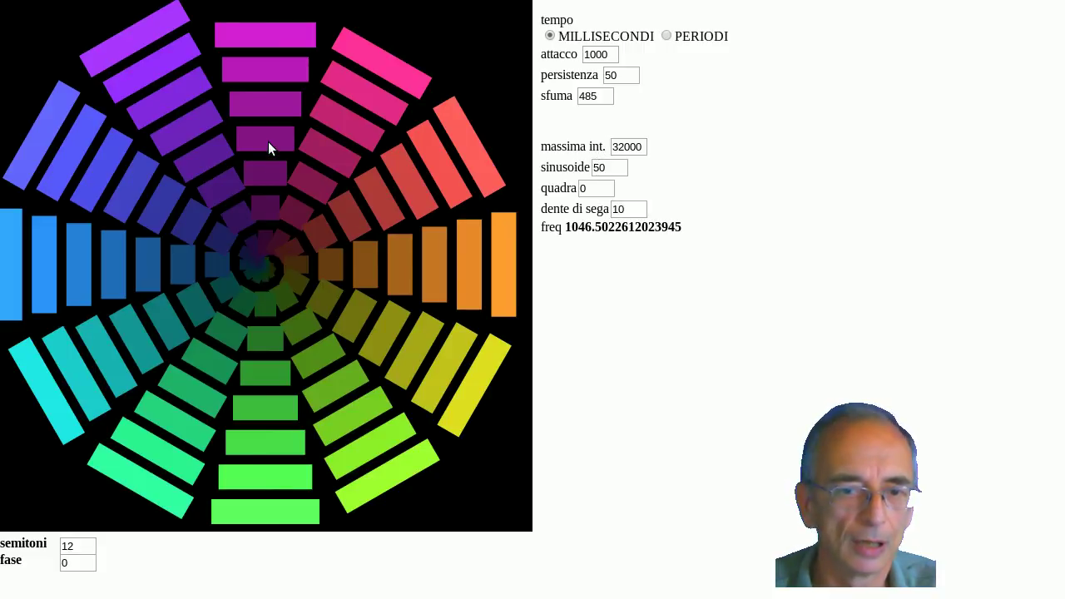
pyautogui.click(221, 156)
pyautogui.click(145, 257)
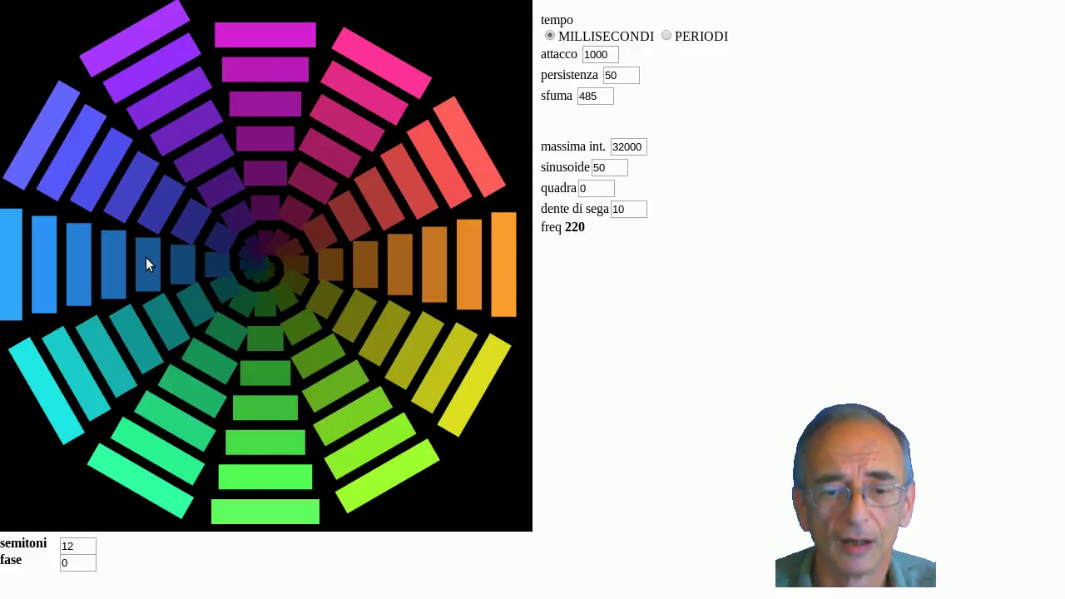
pyautogui.click(166, 307)
pyautogui.click(310, 309)
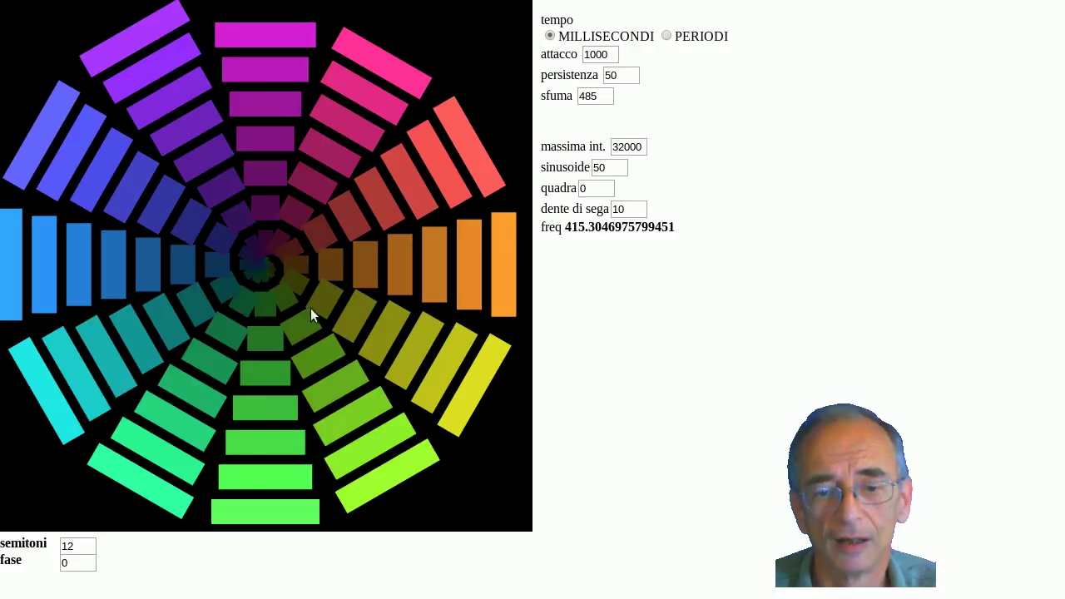
pyautogui.click(398, 268)
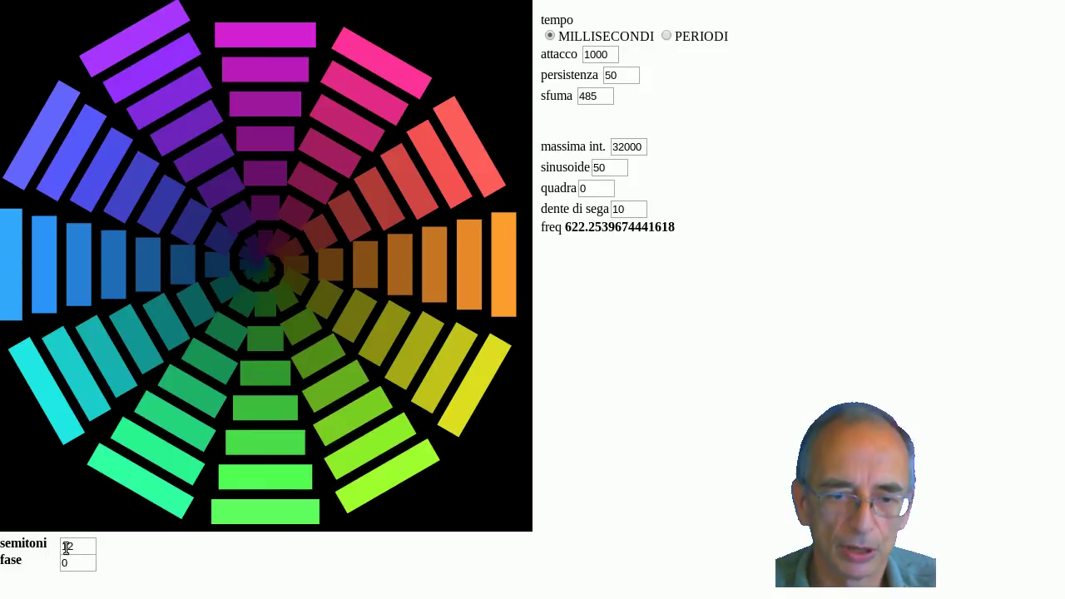
# - Set the number of semitones per octave to 7 and redraw the wheel
pyautogui.moveTo(86, 554); pyautogui.dragTo(51, 543)
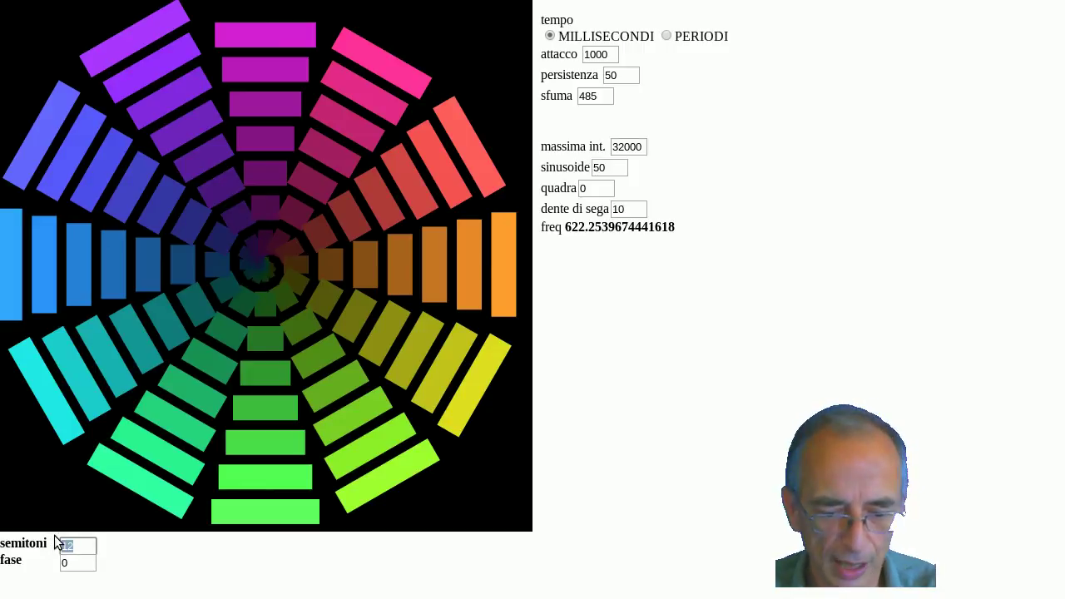
pyautogui.write('7')
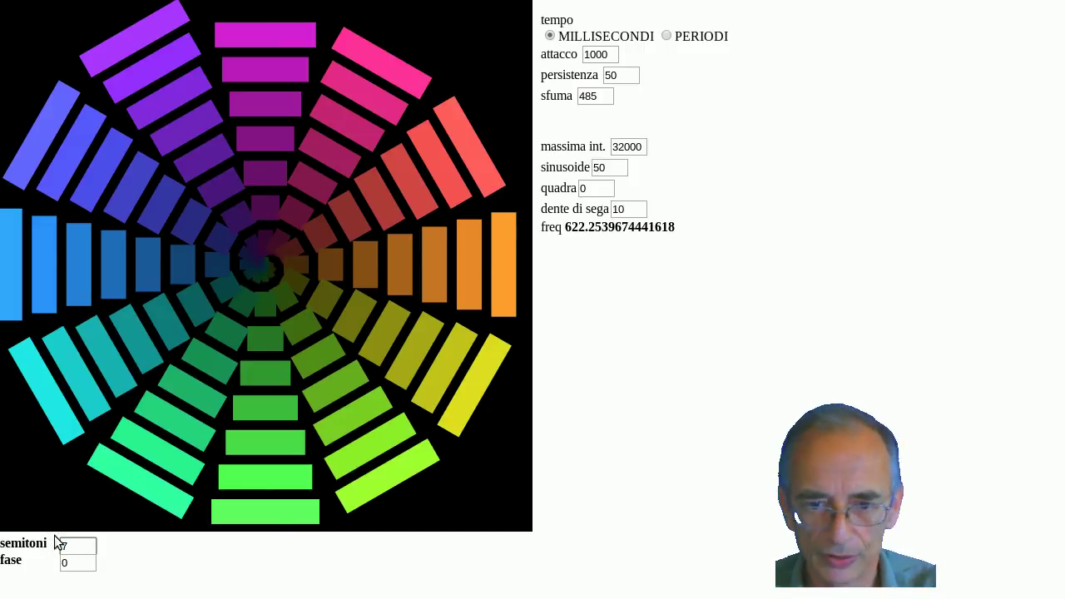
pyautogui.press('Return')
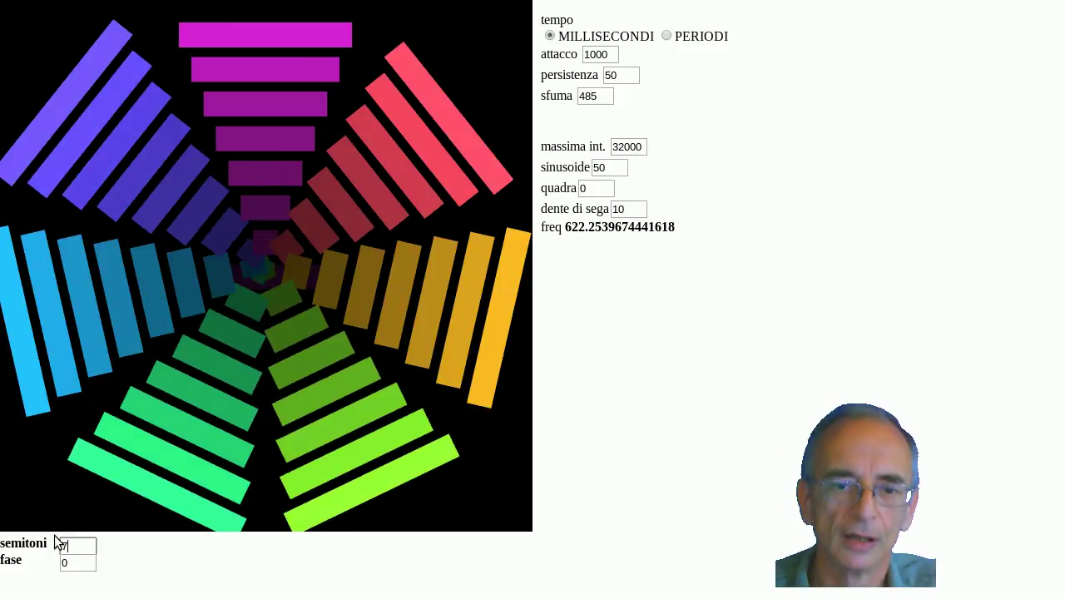
# - Play notes around the seven-tone wheel, covering bars in the violet, red, orange, magenta, blue and green sectors
pyautogui.click(187, 215)
pyautogui.click(336, 196)
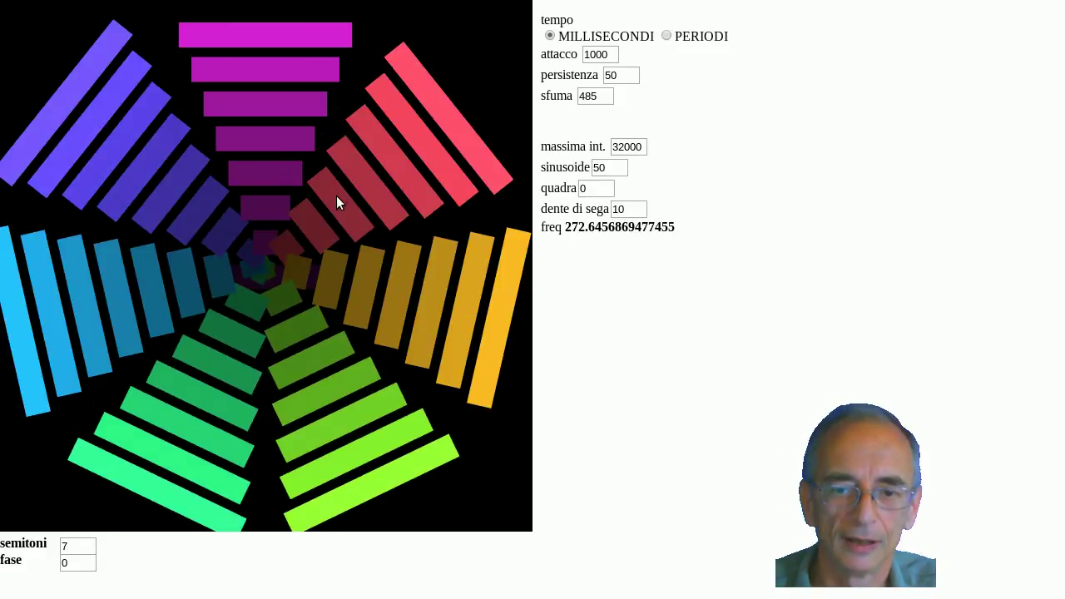
pyautogui.click(364, 258)
pyautogui.click(367, 185)
pyautogui.click(311, 136)
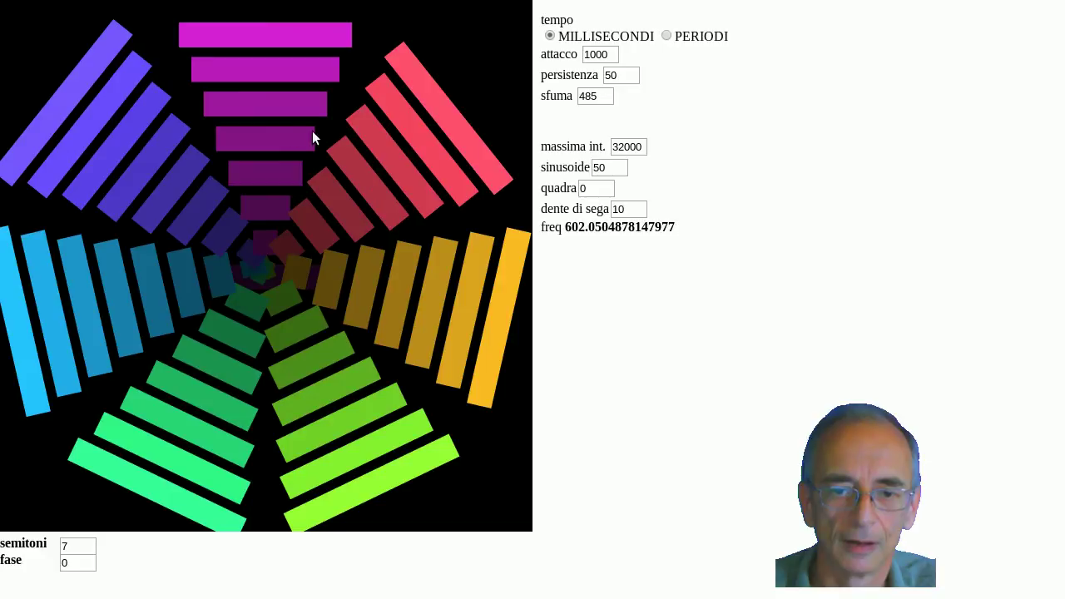
pyautogui.click(188, 315)
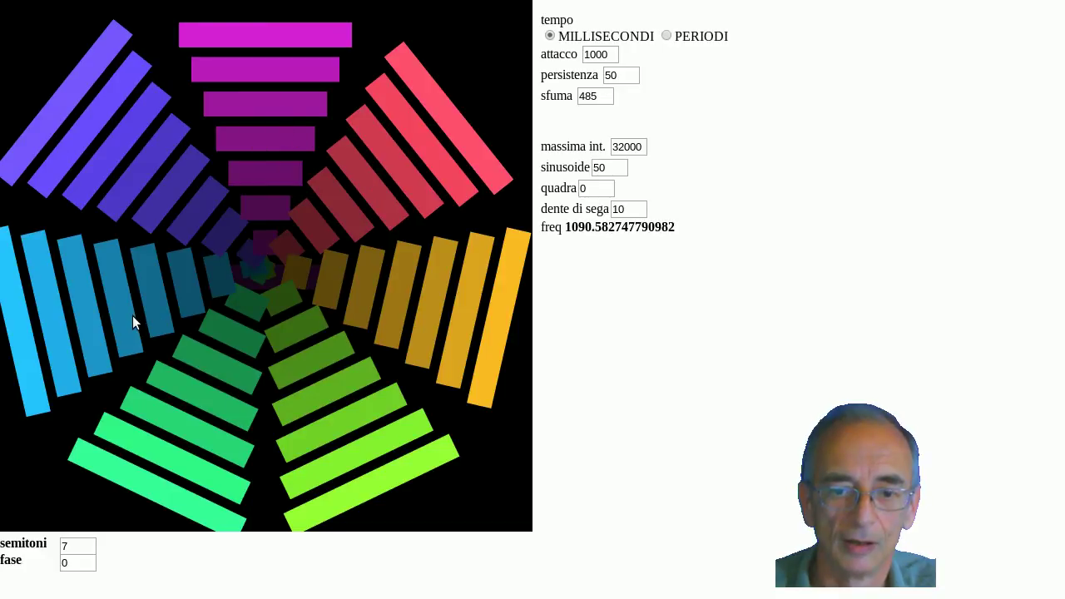
pyautogui.click(202, 361)
pyautogui.click(312, 394)
pyautogui.click(311, 364)
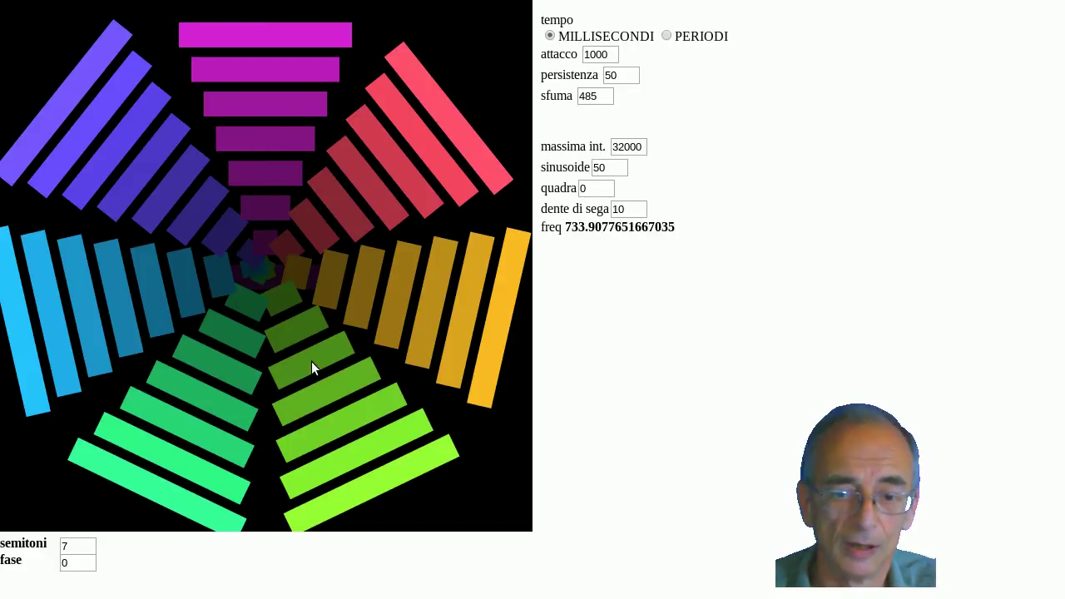
pyautogui.click(311, 361)
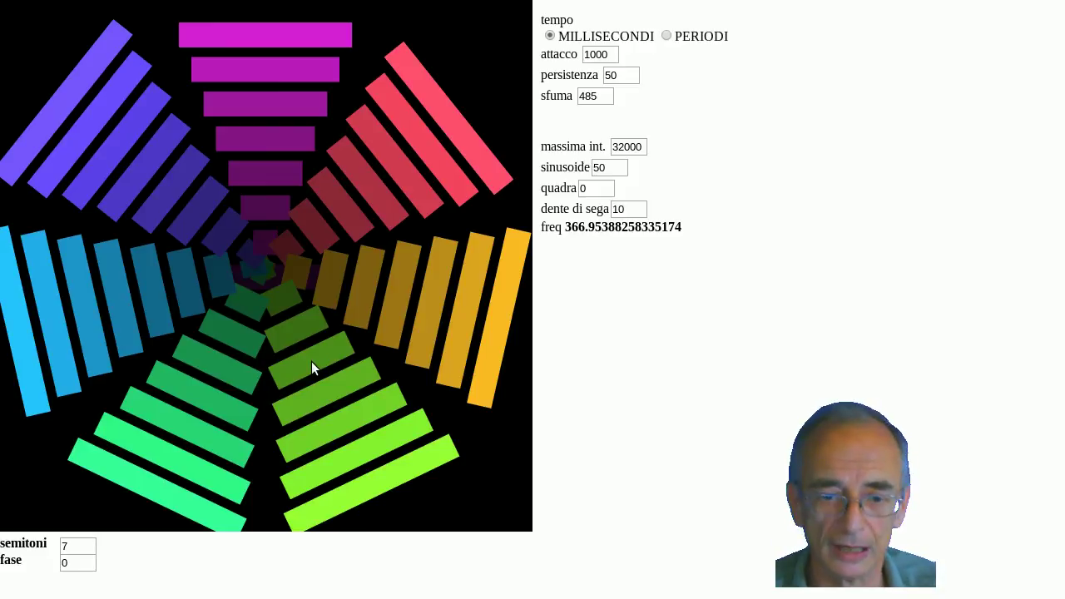
# - Set the number of semitones per octave to 64 and redraw the wheel
pyautogui.click(78, 546)
pyautogui.moveTo(78, 545); pyautogui.dragTo(51, 542)
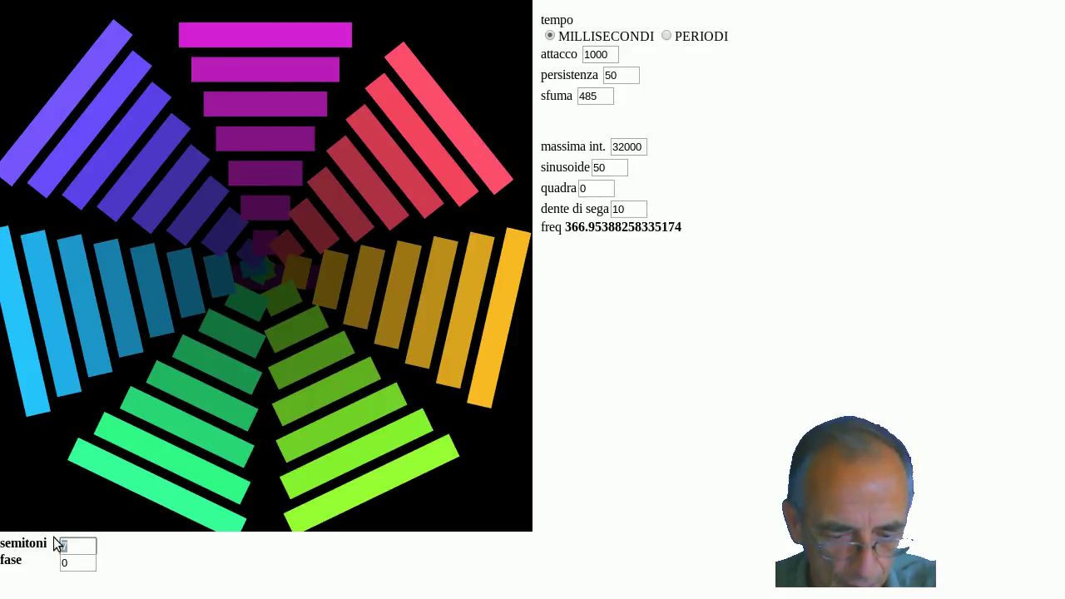
pyautogui.write('64')
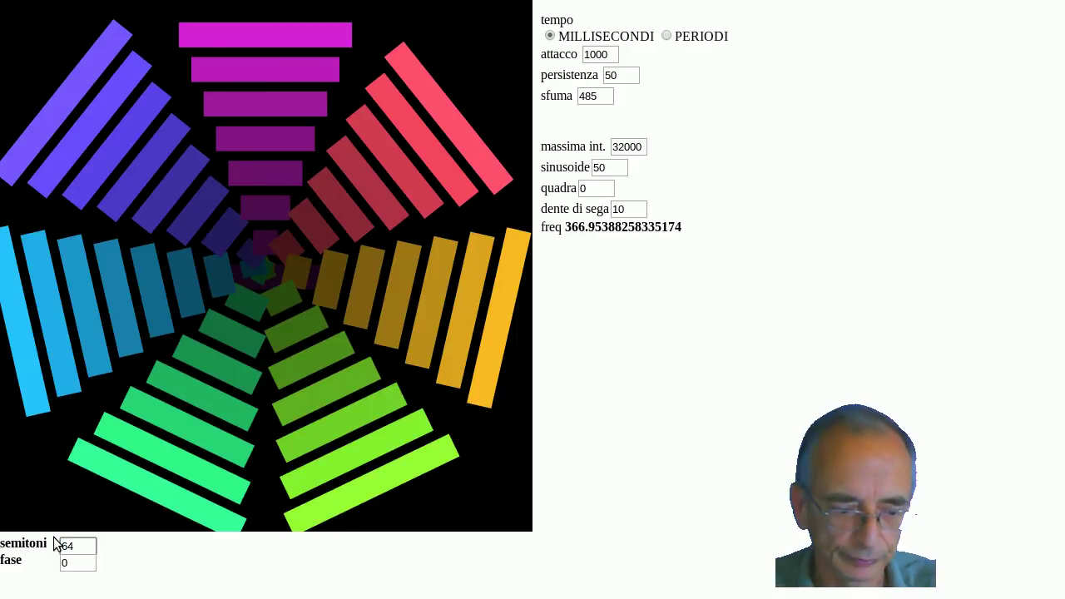
pyautogui.press('Return')
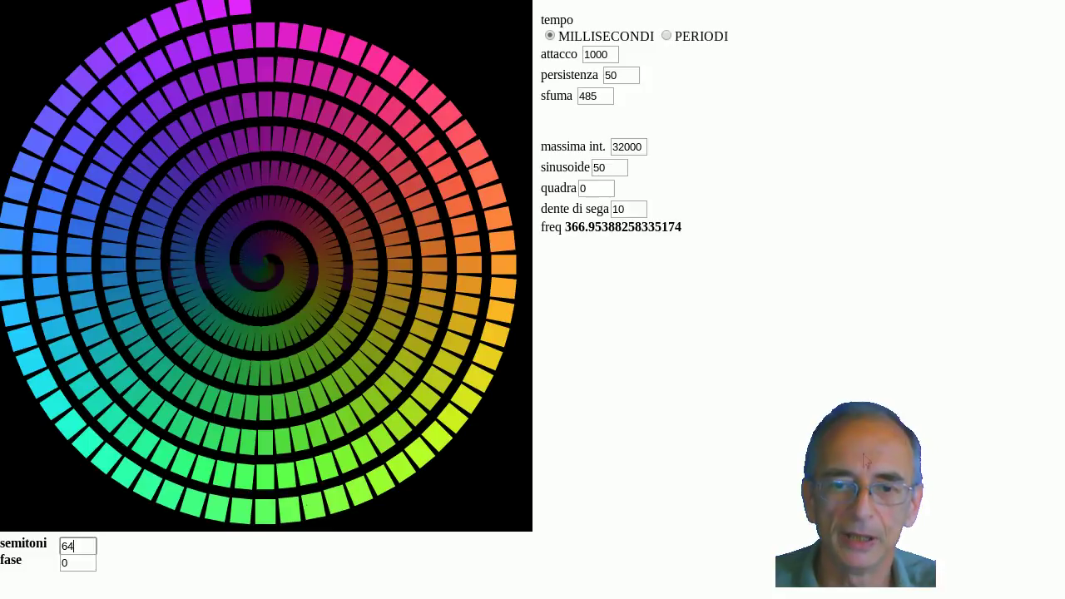
# - Alternate between adjacent purple segments of the 64-tone spiral, and play neighbouring segments one octave higher to compare their pitch
pyautogui.click(286, 173)
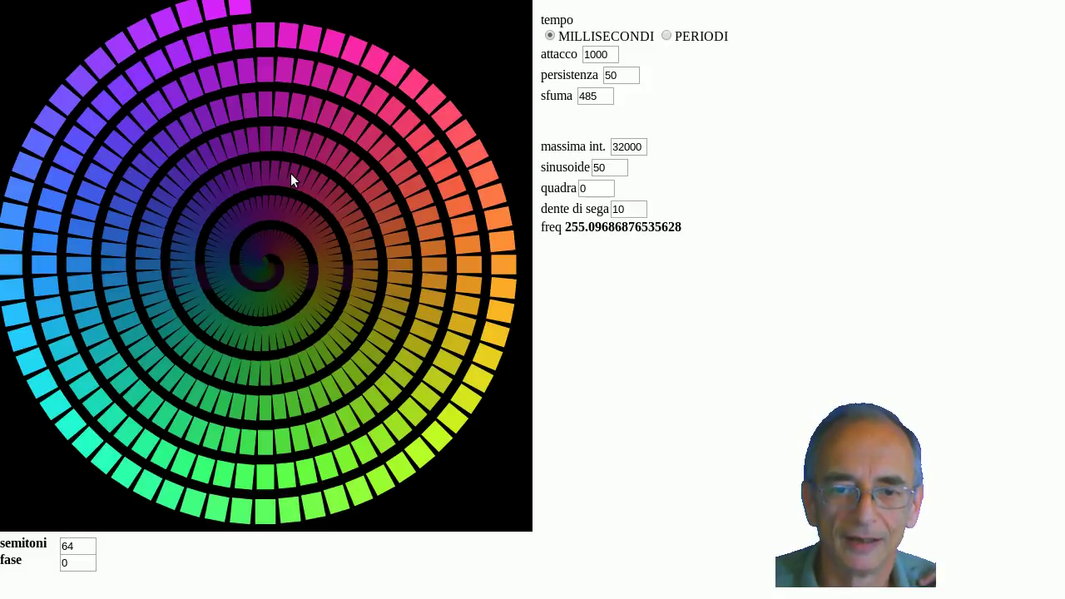
pyautogui.click(290, 173)
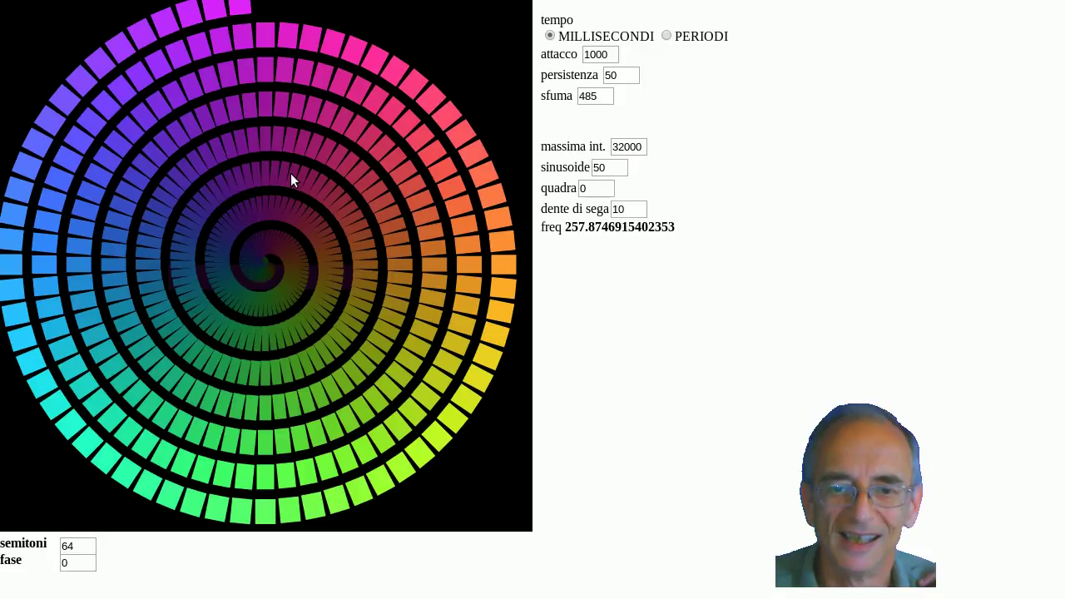
pyautogui.click(288, 173)
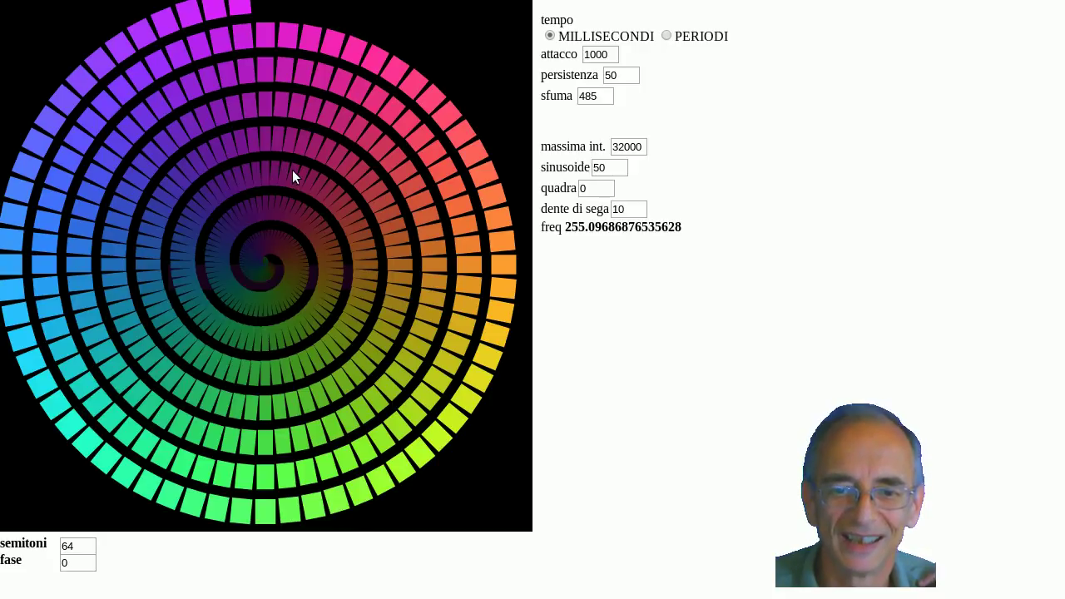
pyautogui.click(292, 177)
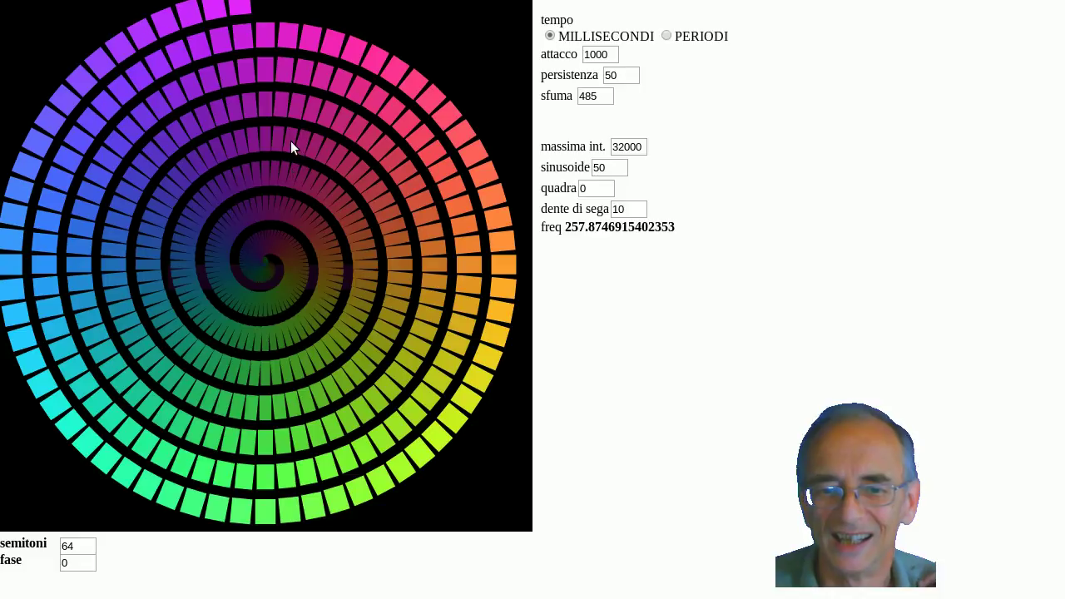
pyautogui.click(300, 138)
pyautogui.click(305, 139)
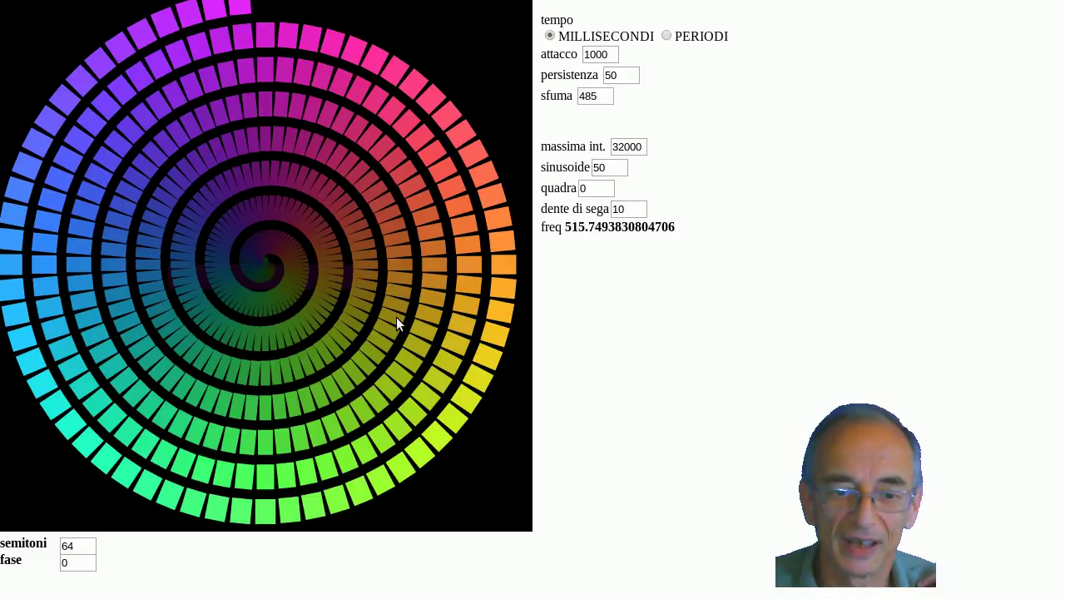
# - Set the number of semitones per octave to 128 and redraw the wheel
pyautogui.moveTo(86, 545); pyautogui.dragTo(61, 546)
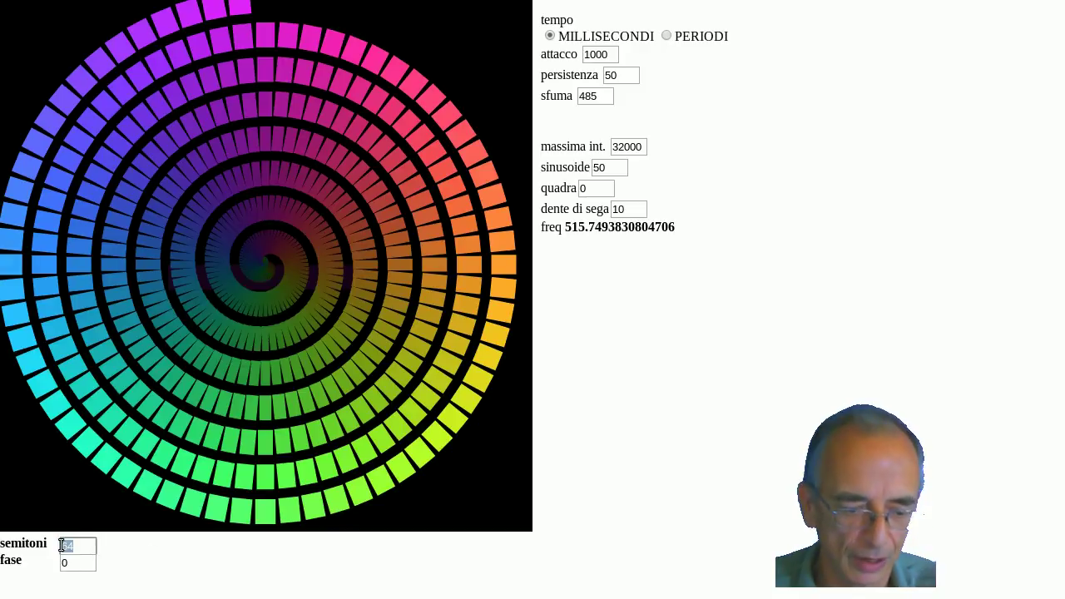
pyautogui.write('128')
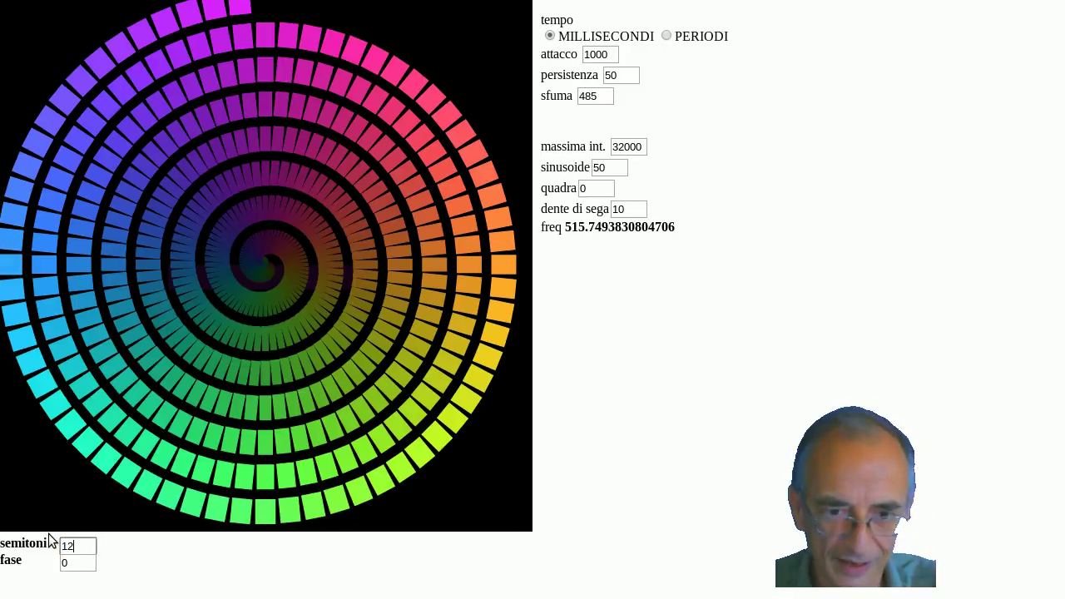
pyautogui.press('Return')
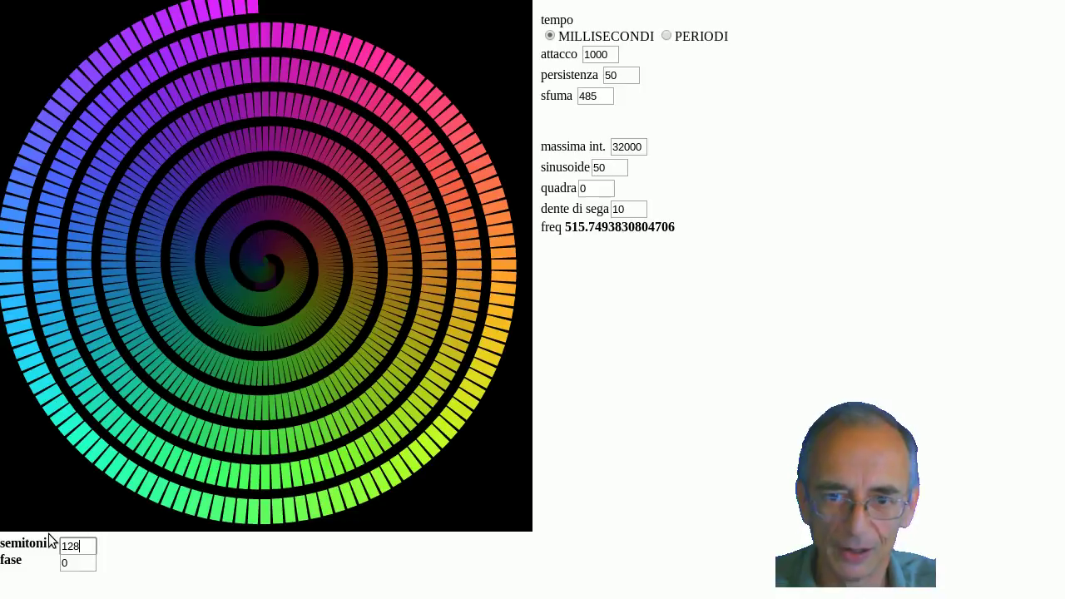
# - Alternate between adjacent orange segments of the 128-tone spiral, and play segments farther along towards yellow
pyautogui.click(395, 258)
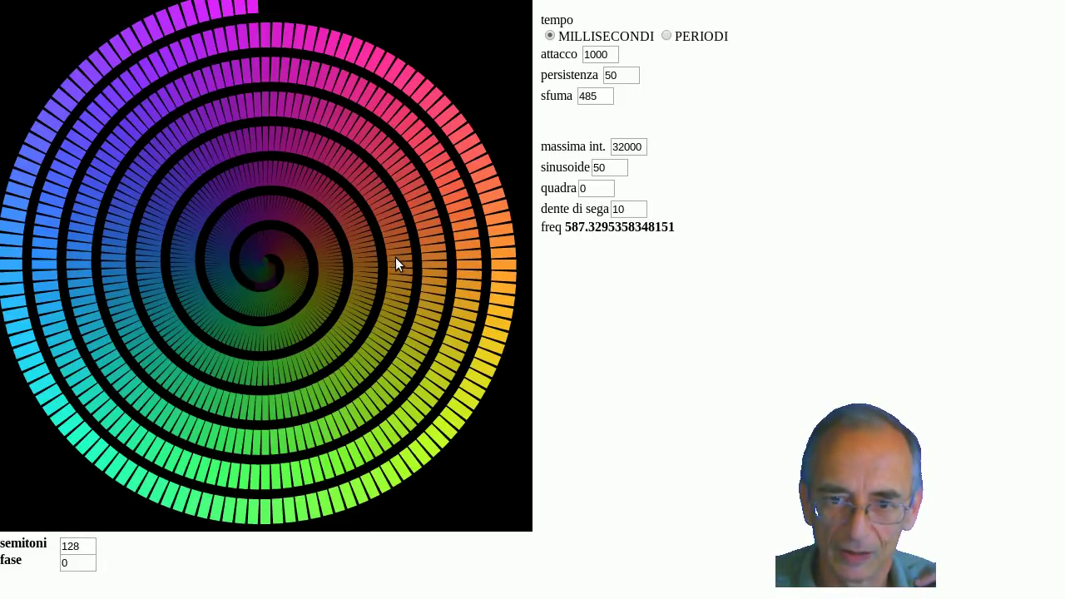
pyautogui.click(396, 262)
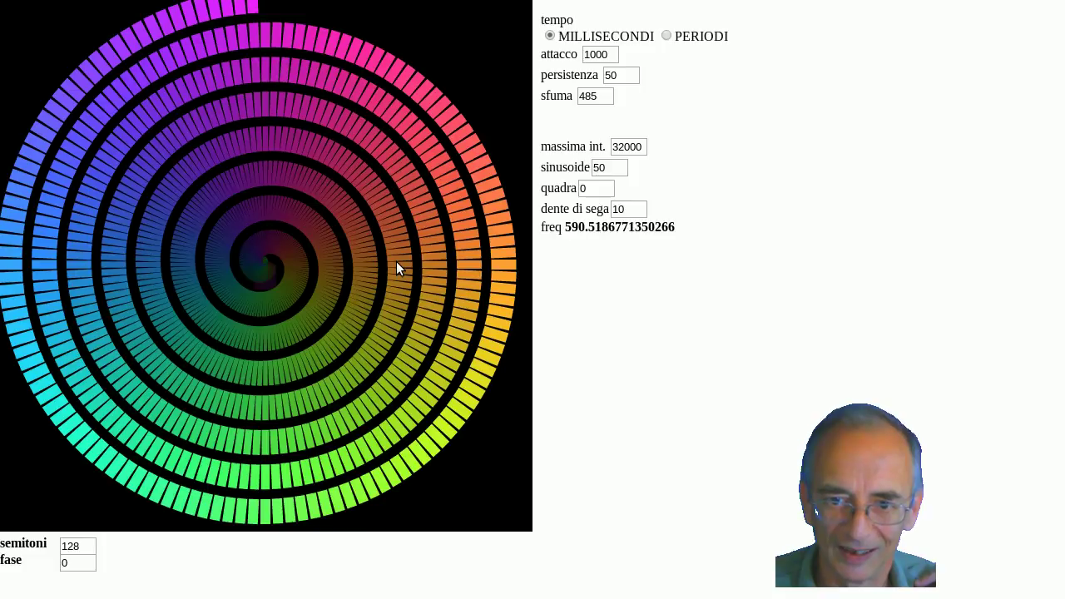
pyautogui.click(395, 258)
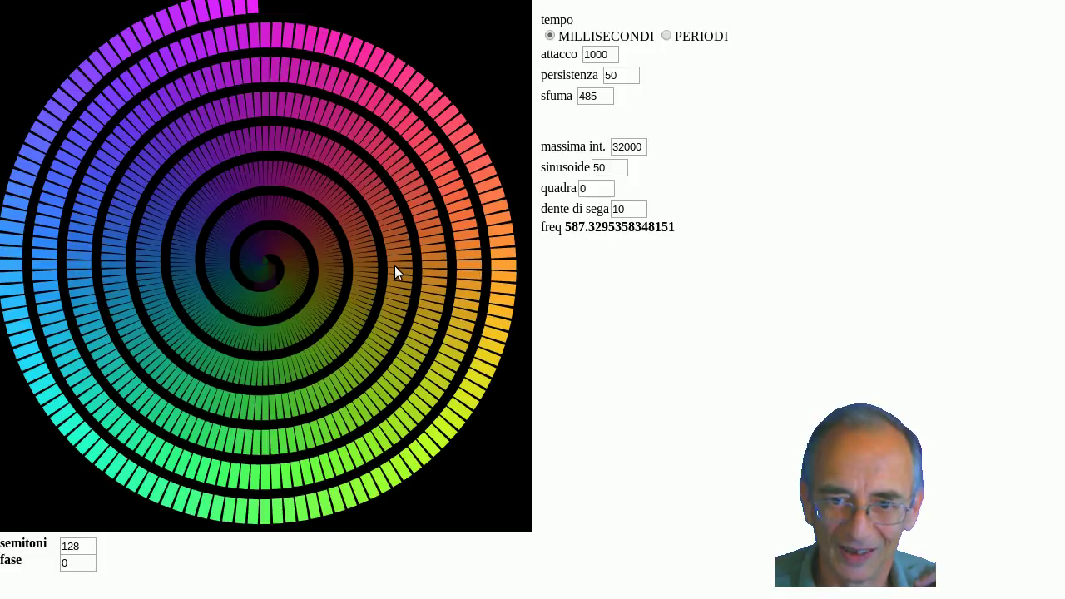
pyautogui.click(392, 287)
pyautogui.click(386, 318)
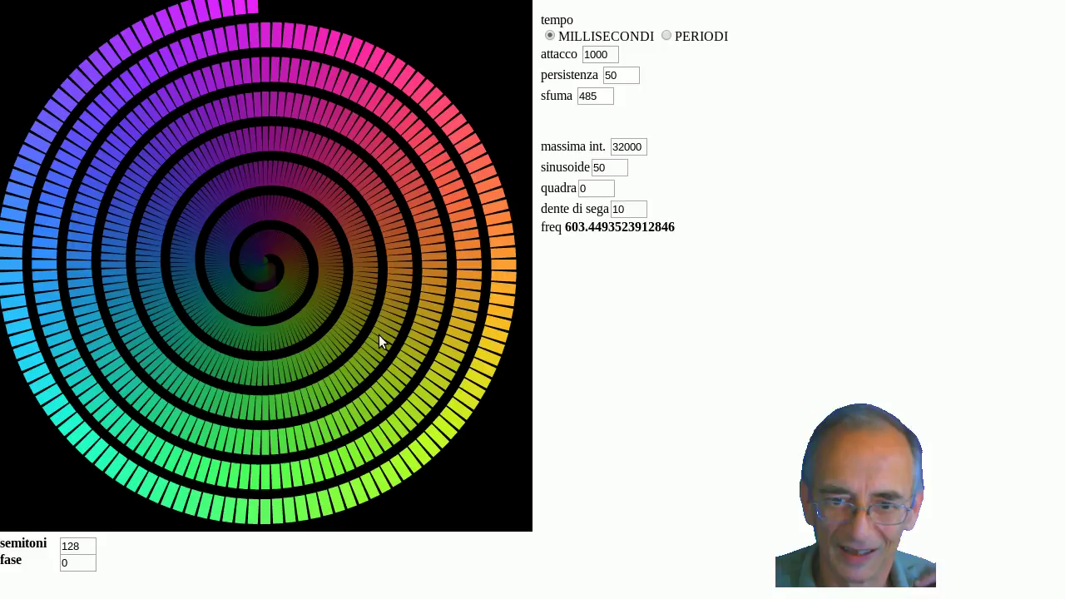
# - Play scattered segments around the 128-tone spiral, from yellow-green and red ones through teal, blue and purple back to red
pyautogui.click(352, 372)
pyautogui.click(345, 349)
pyautogui.click(366, 239)
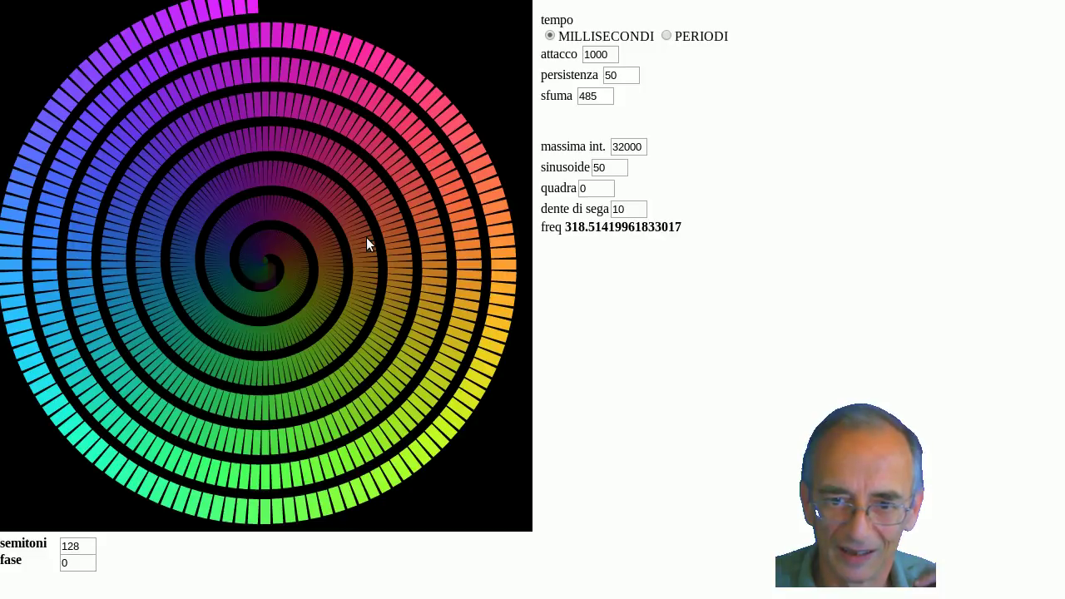
pyautogui.click(371, 196)
pyautogui.click(378, 323)
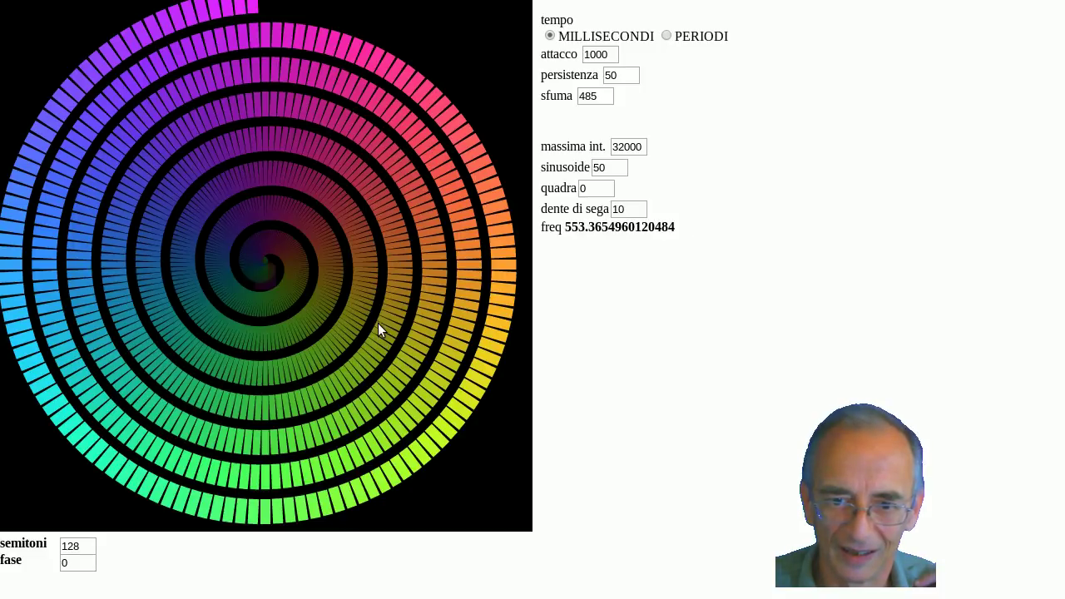
pyautogui.click(343, 351)
pyautogui.click(164, 354)
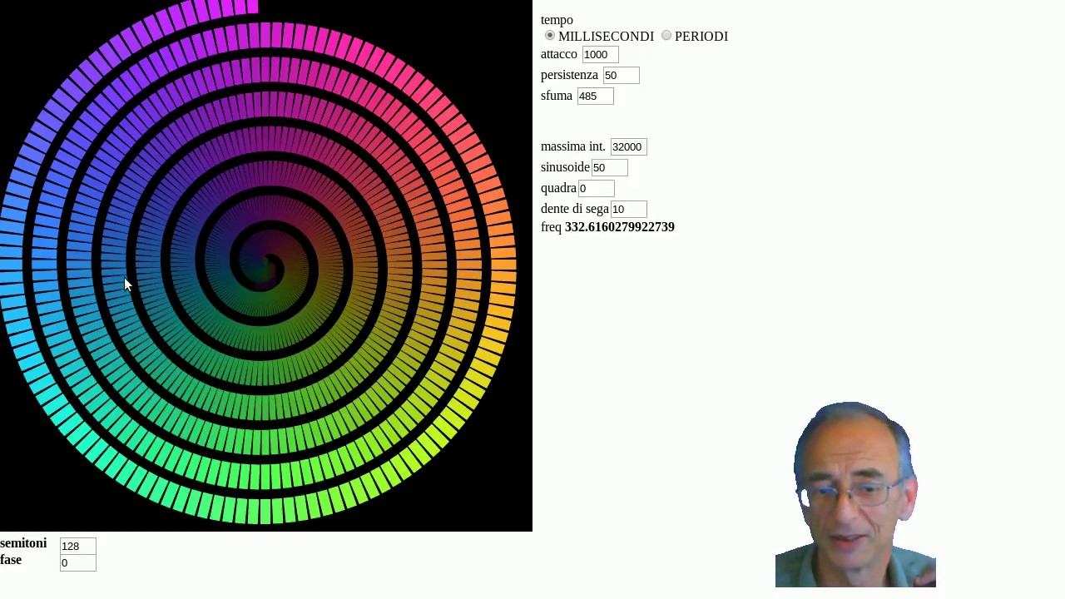
pyautogui.click(148, 208)
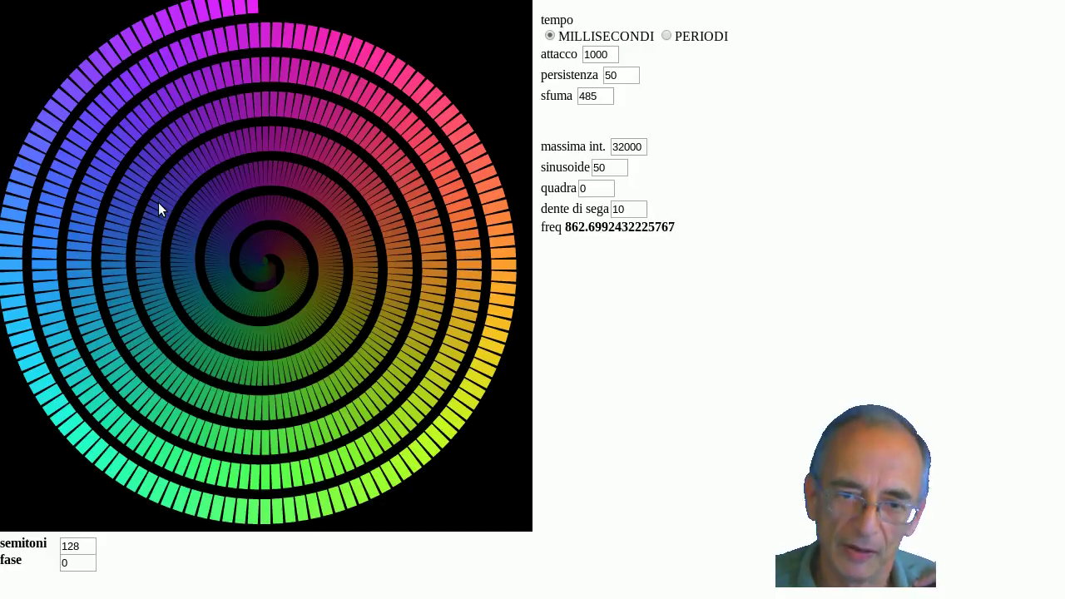
pyautogui.click(232, 185)
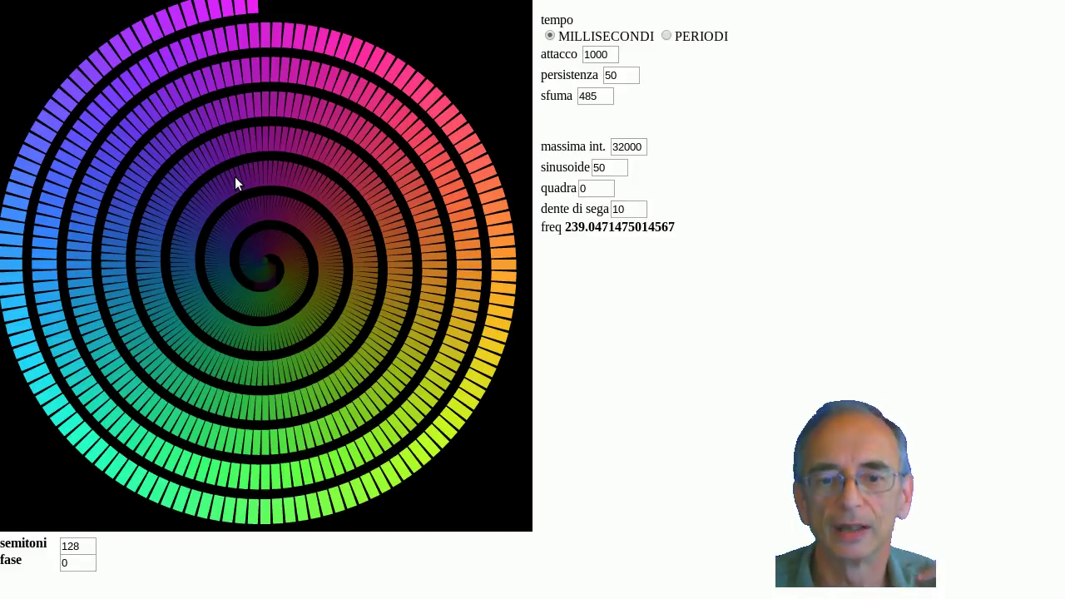
pyautogui.click(396, 163)
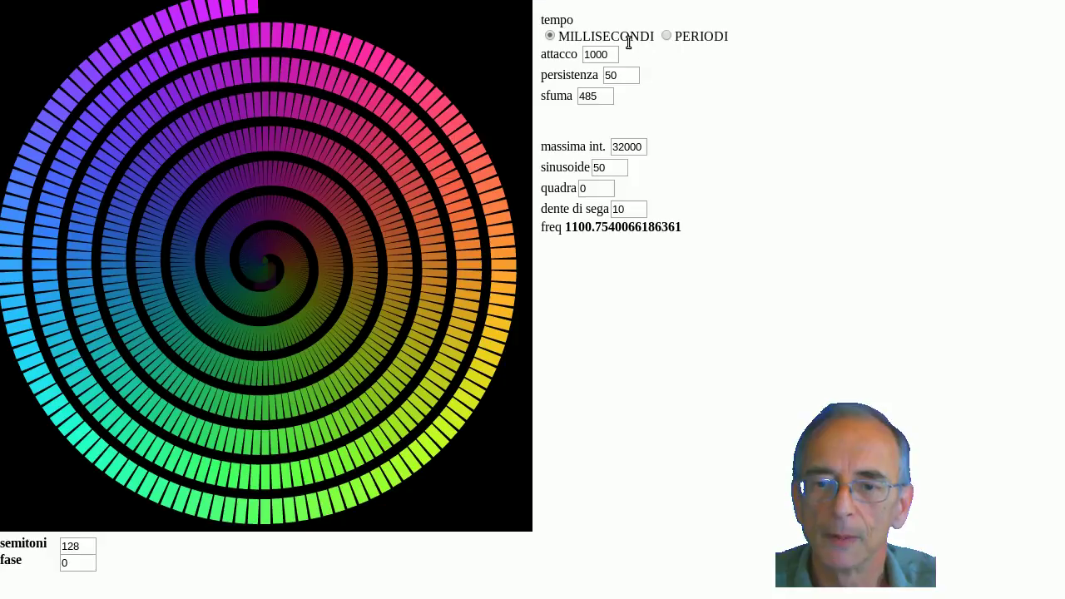
# - Set the persistence to 5000 milliseconds and play two neighbouring orange segments of the 128-tone spiral with the long sustain
pyautogui.click(618, 73)
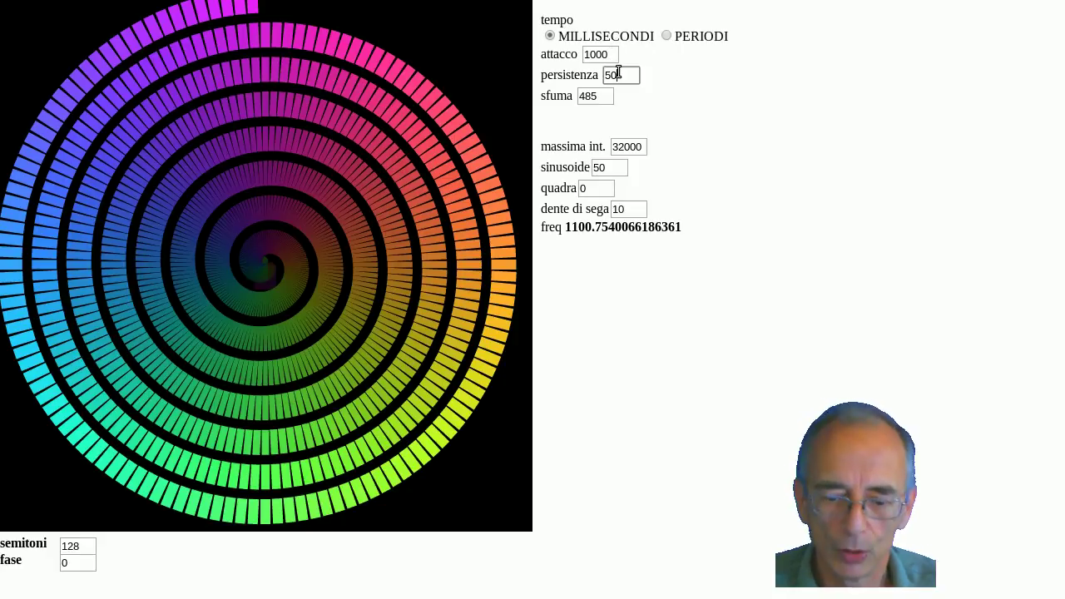
pyautogui.write('00')
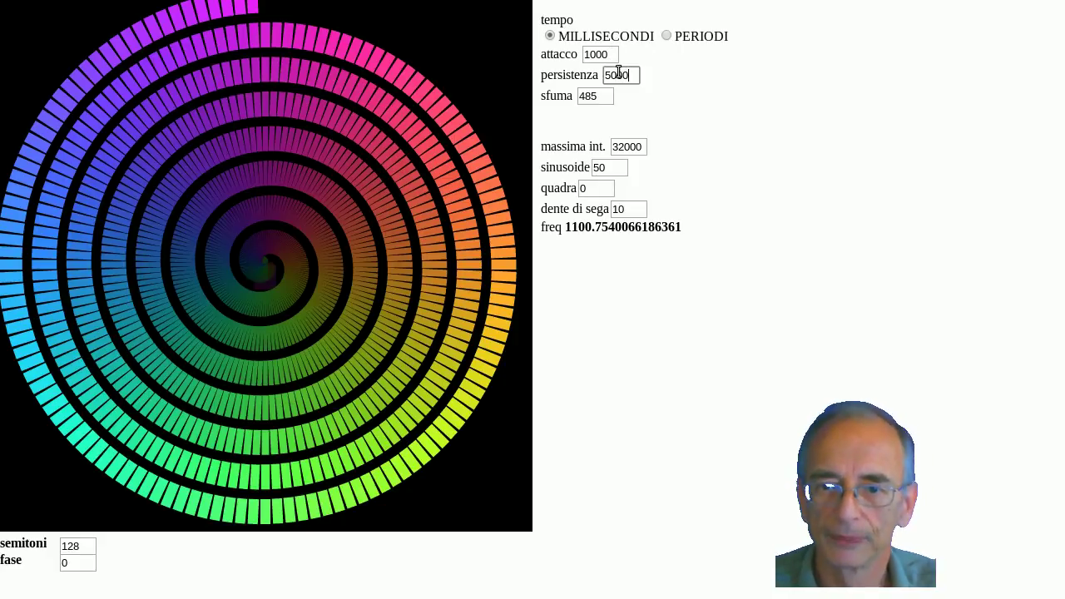
pyautogui.click(736, 172)
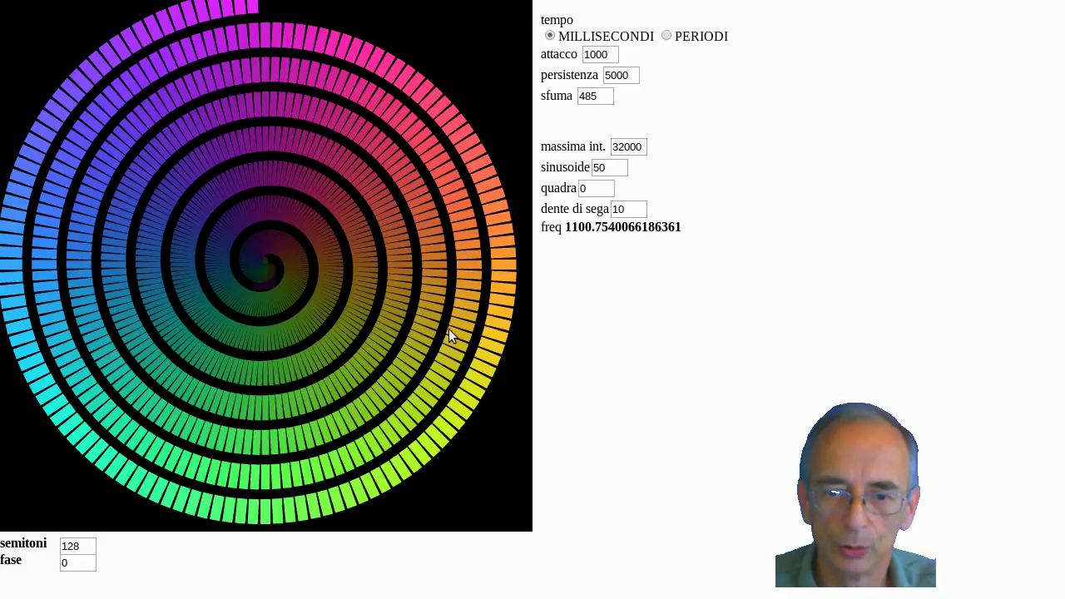
pyautogui.click(405, 278)
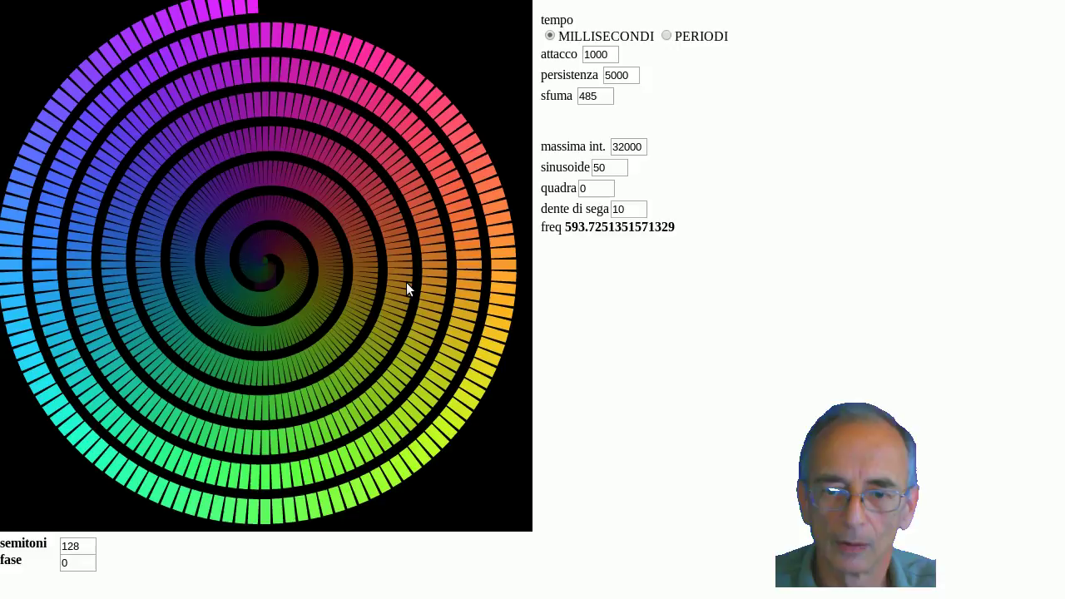
pyautogui.click(406, 282)
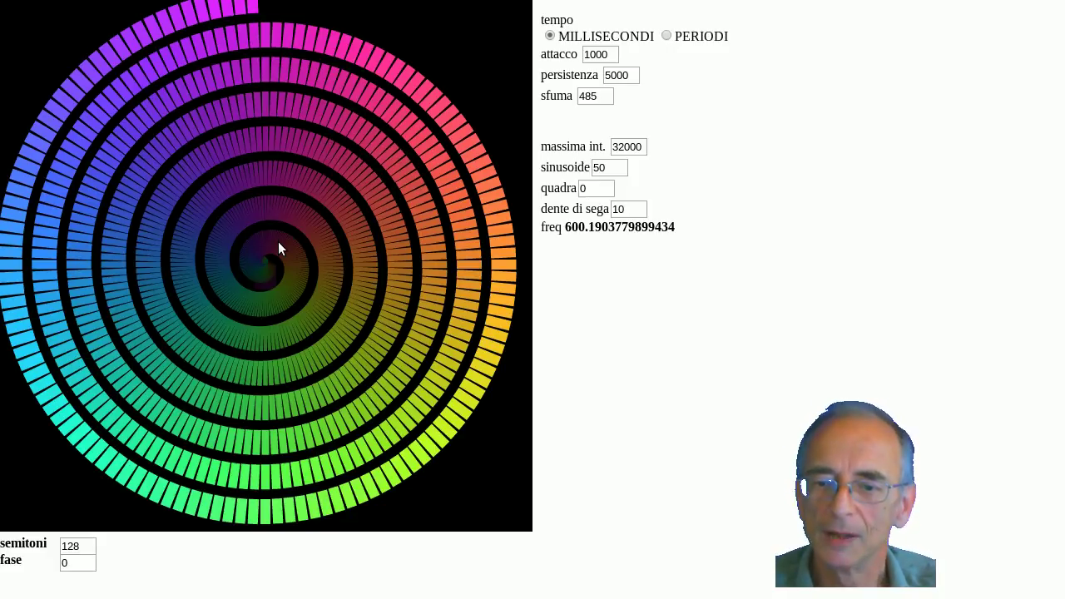
# - Set the sawtooth component (dente di sega) to 0 and the square wave component (quadra) to 8
pyautogui.moveTo(629, 208); pyautogui.dragTo(612, 209)
pyautogui.write('0')
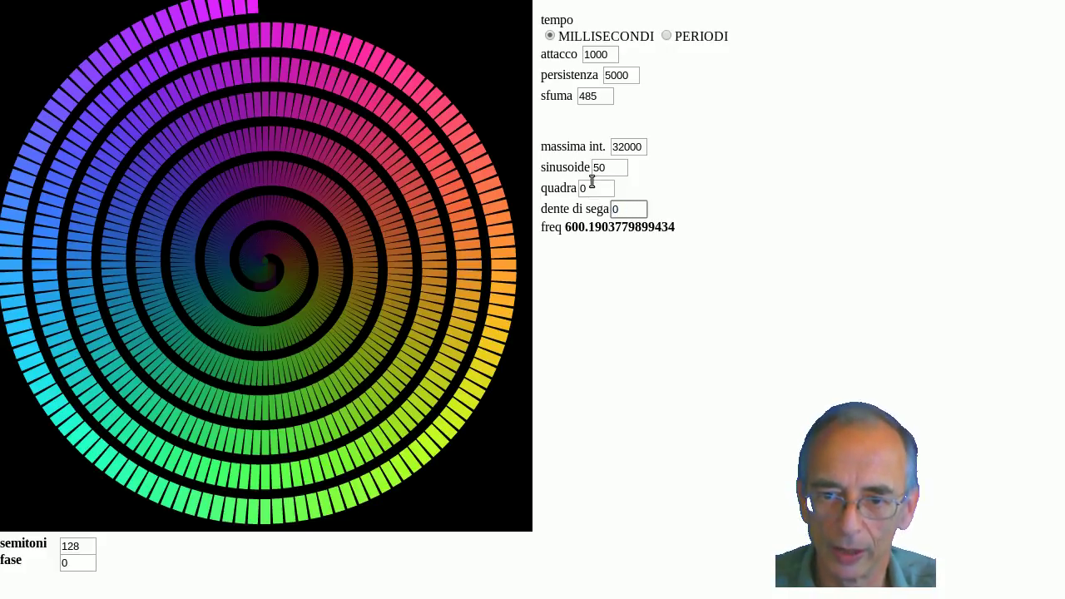
pyautogui.click(588, 190)
pyautogui.moveTo(588, 190); pyautogui.dragTo(574, 198)
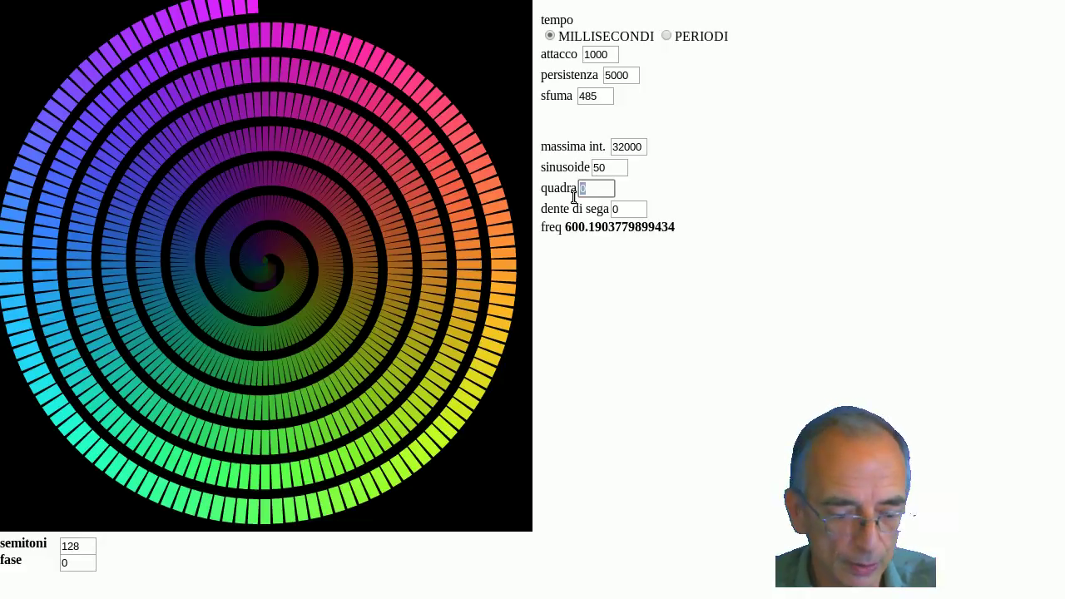
pyautogui.write('8')
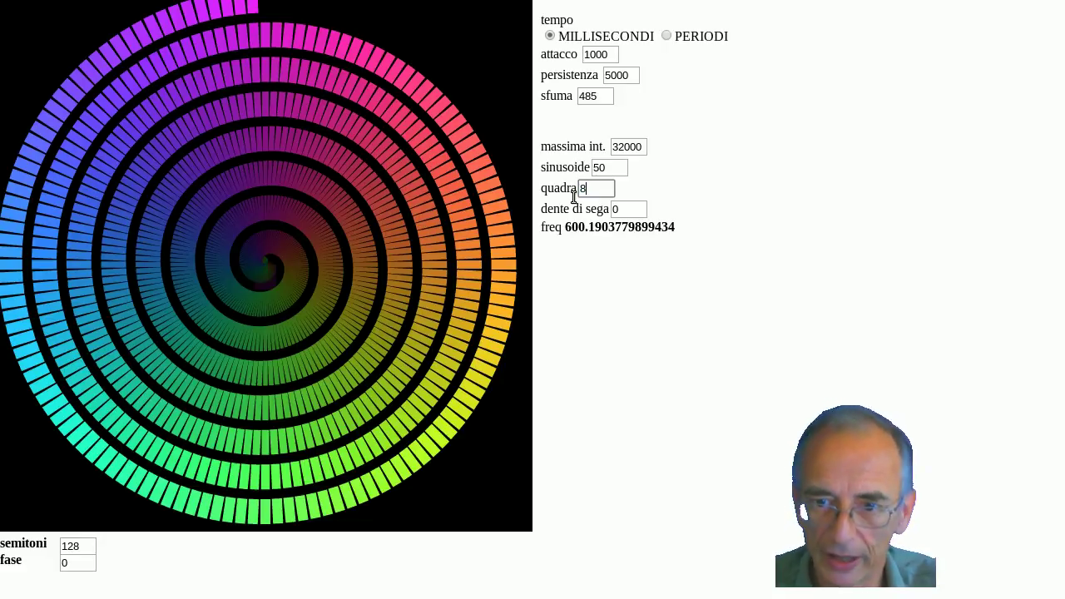
pyautogui.press('Tab')
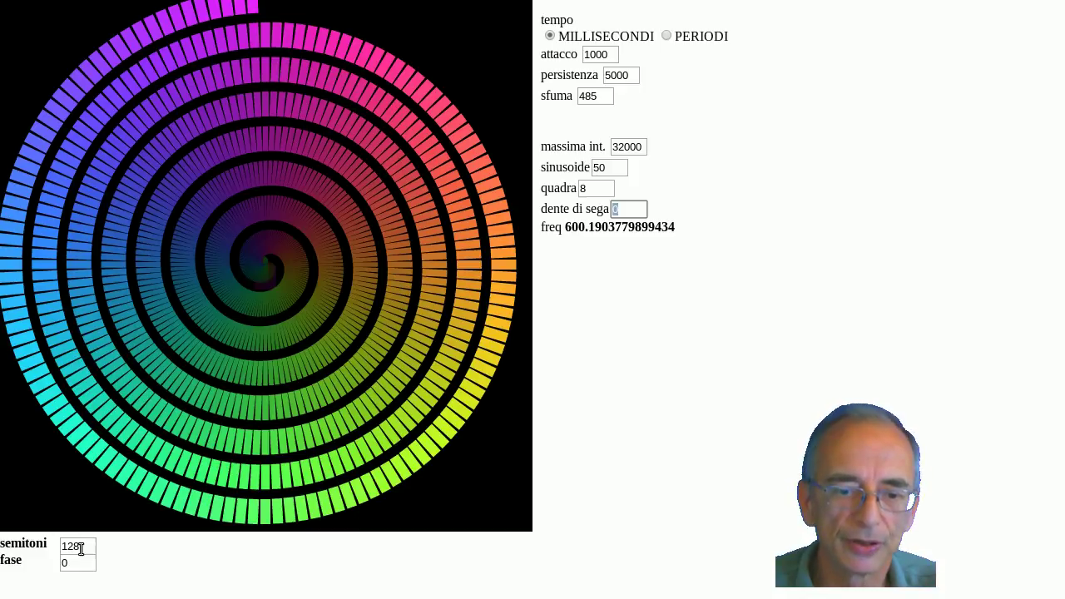
# - Redraw the wheel with 24 semitones per octave and play low notes at the centre of the spiral
pyautogui.moveTo(79, 547); pyautogui.dragTo(60, 549)
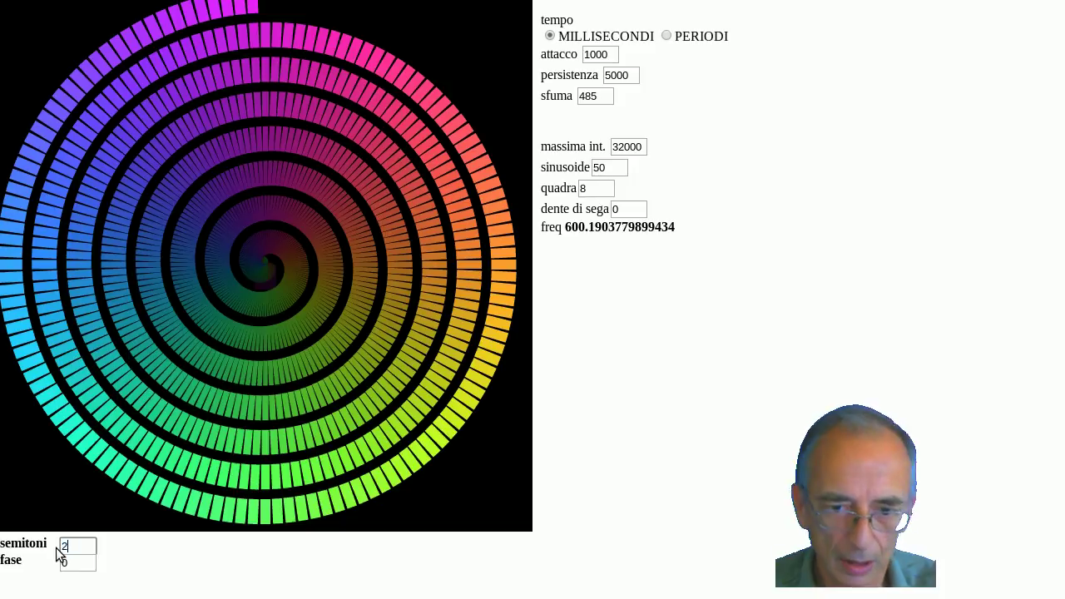
pyautogui.press('Return')
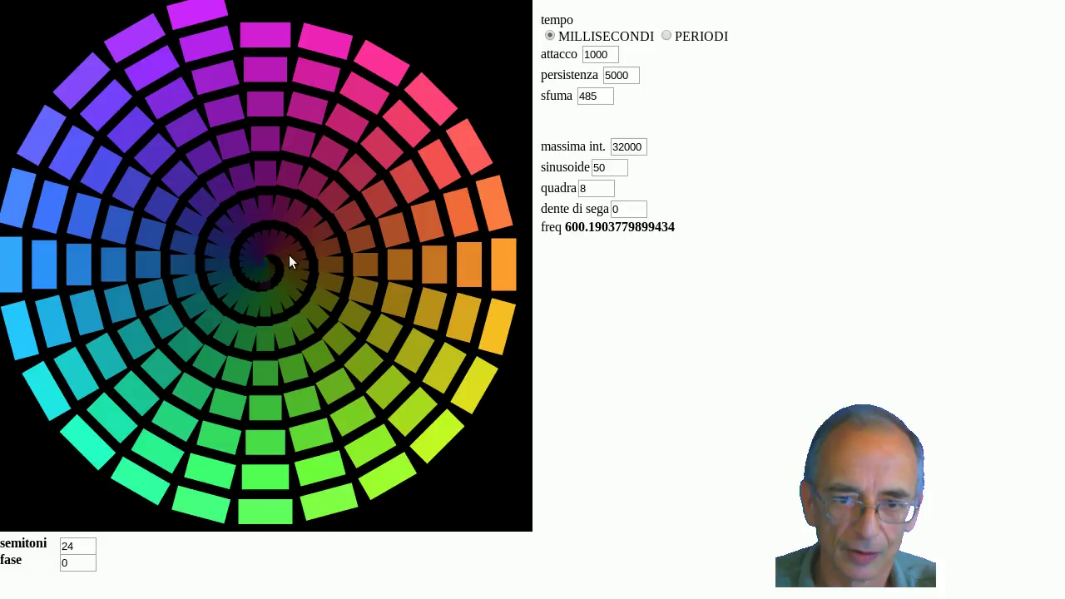
pyautogui.click(269, 248)
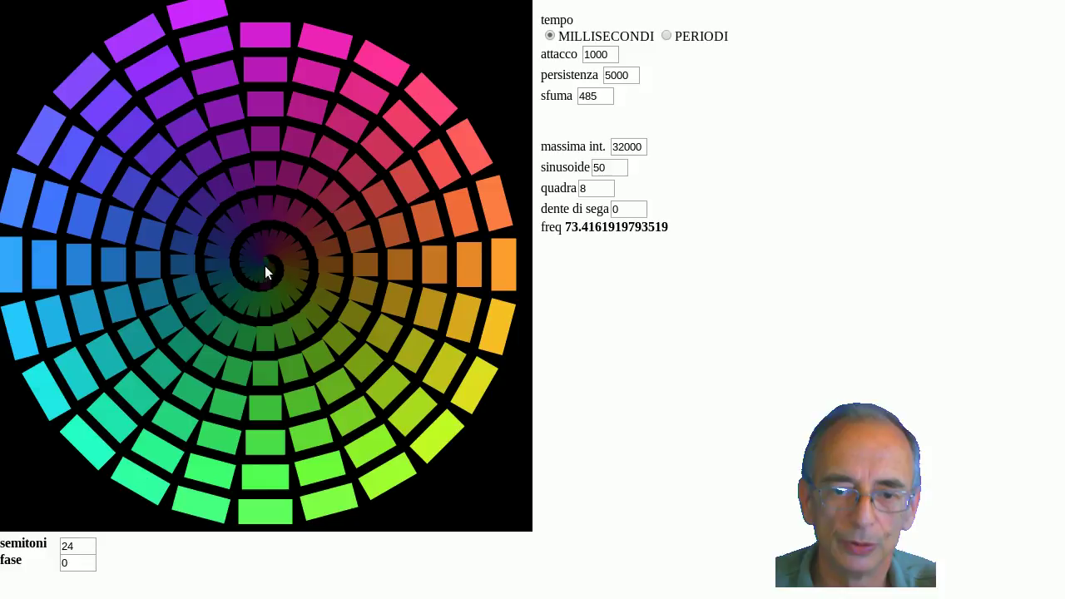
pyautogui.click(264, 266)
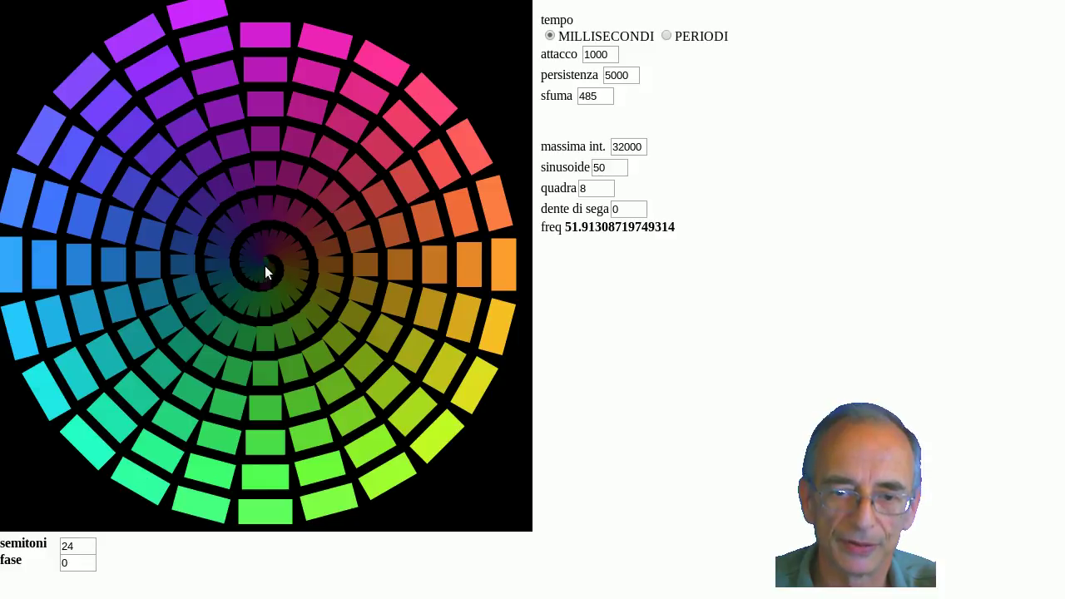